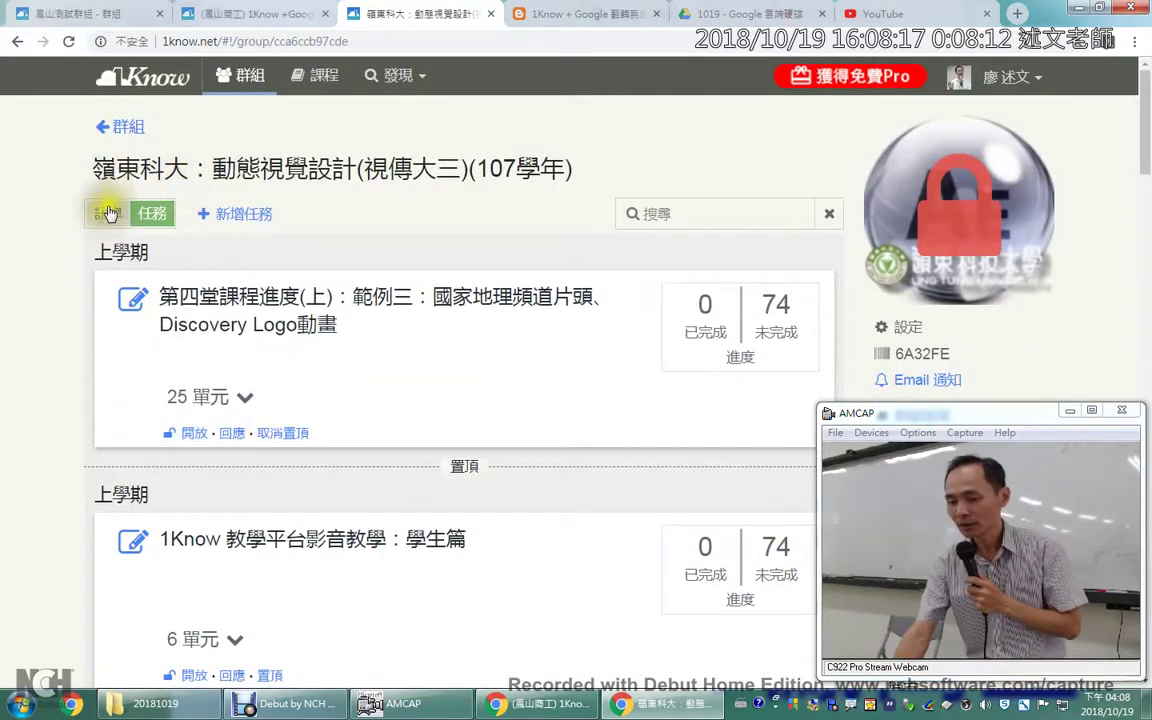
Review the message feed of the group 嶺東科大：動態視覺設計, including the fifth-lesson posts, and return to its task list.
left_click(108, 214)
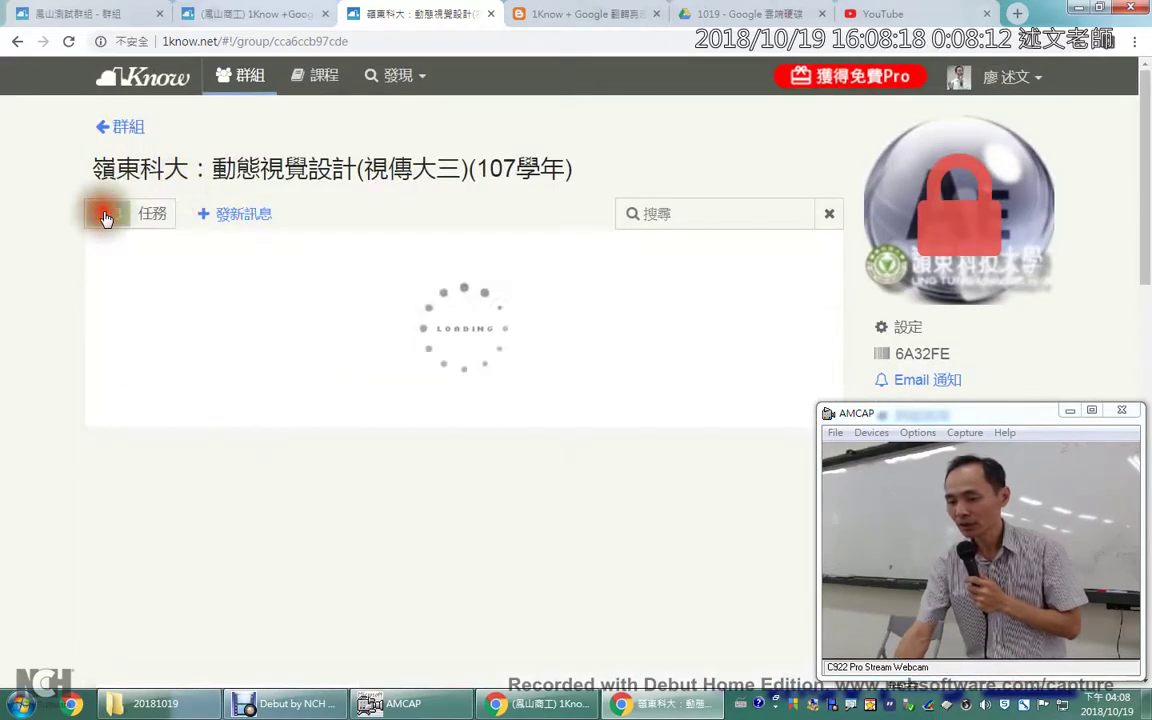
scroll(10, 352, "down", 6)
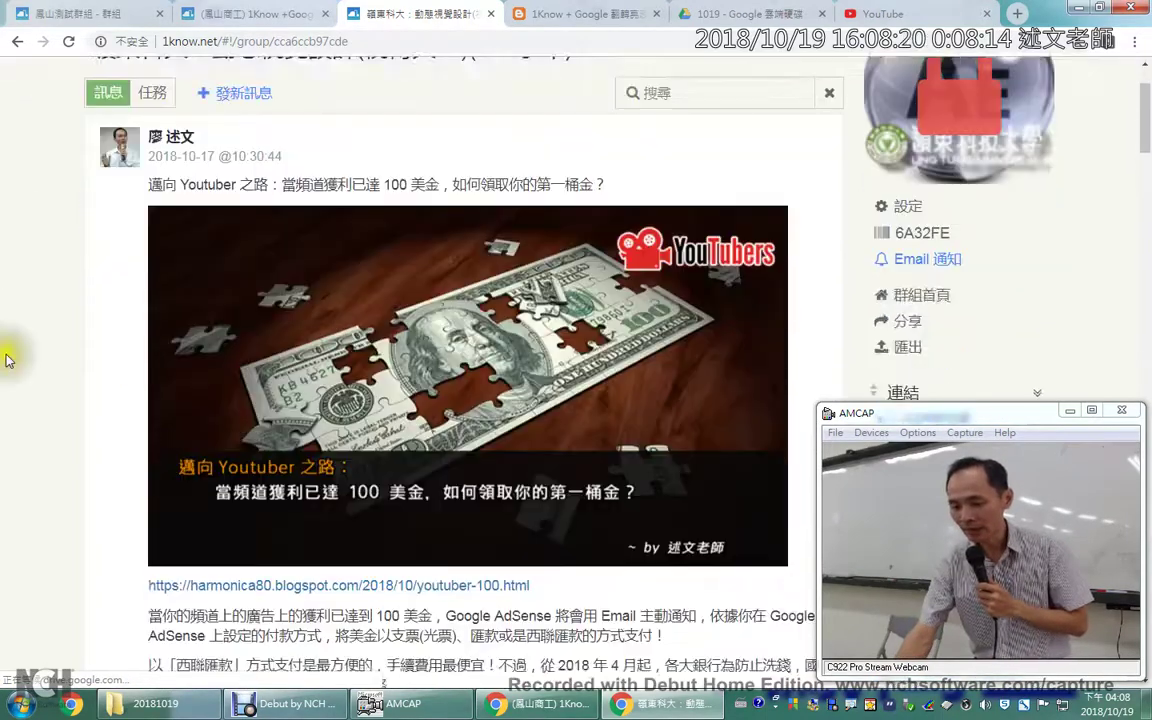
scroll(30, 367, "down", 10)
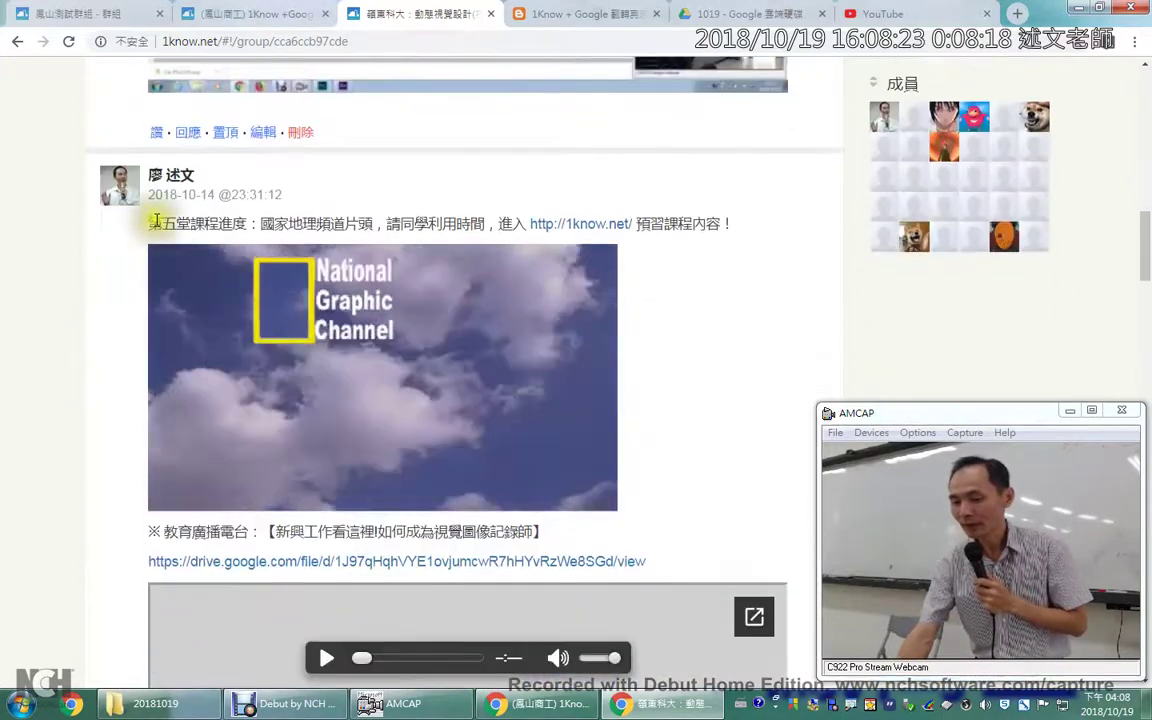
double_click(156, 222)
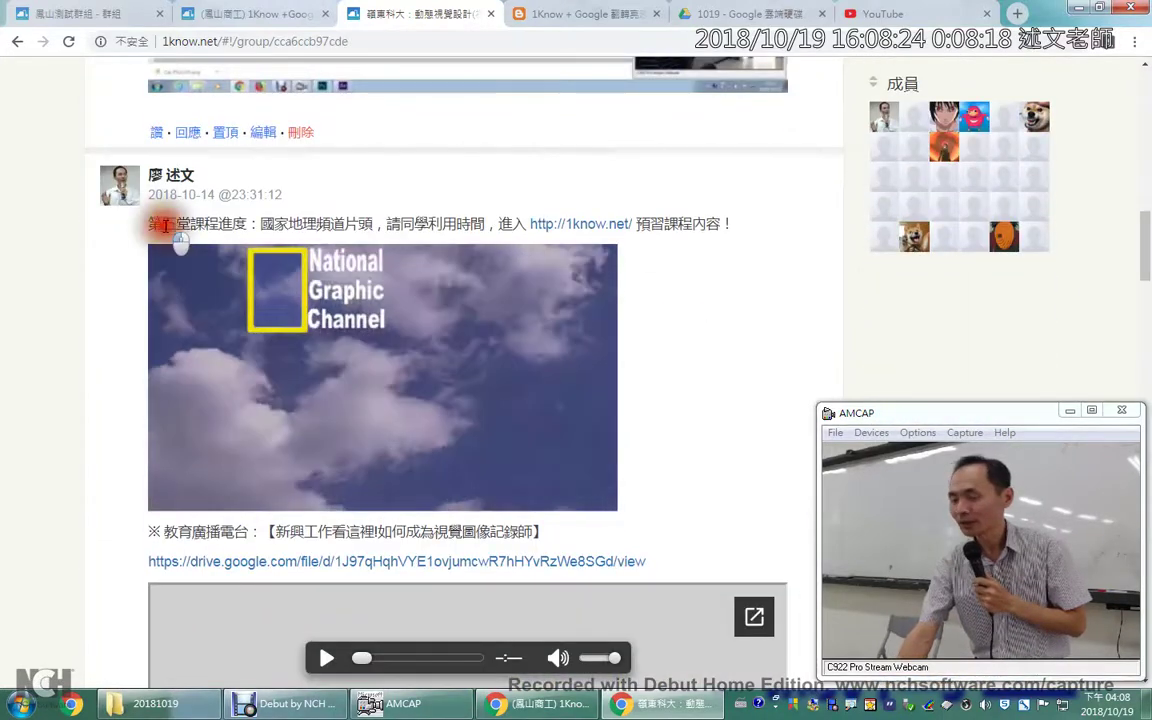
left_click(270, 223)
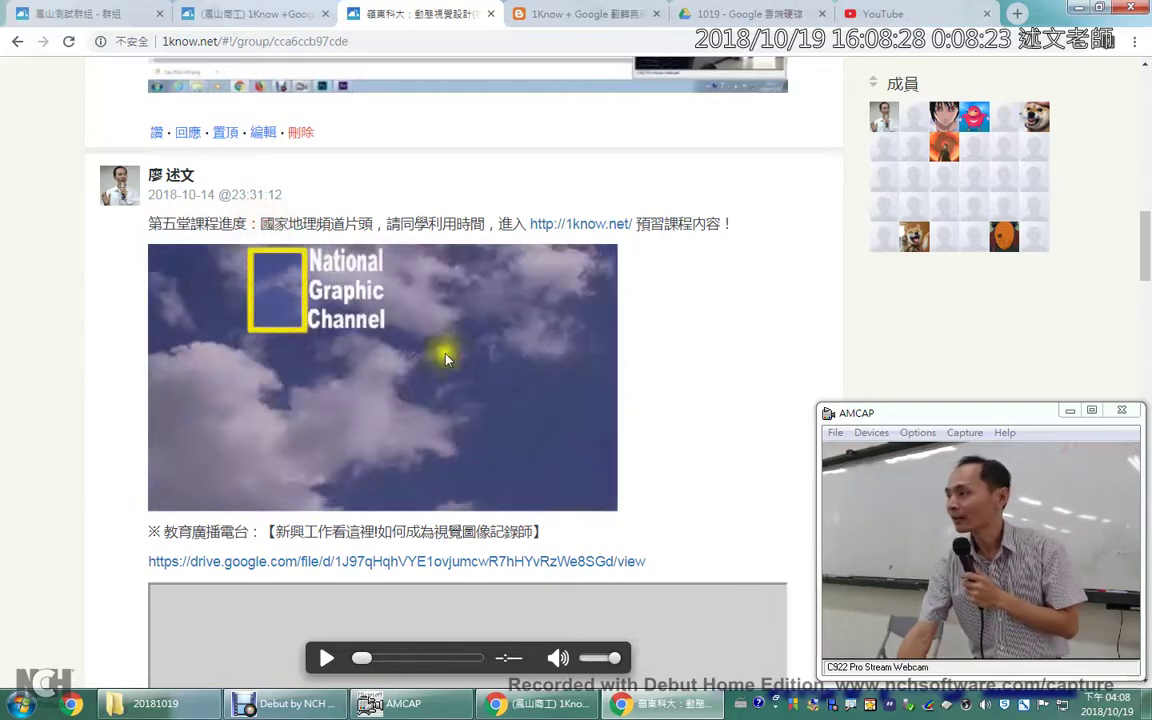
scroll(378, 365, "up", 5)
scroll(378, 368, "up", 2)
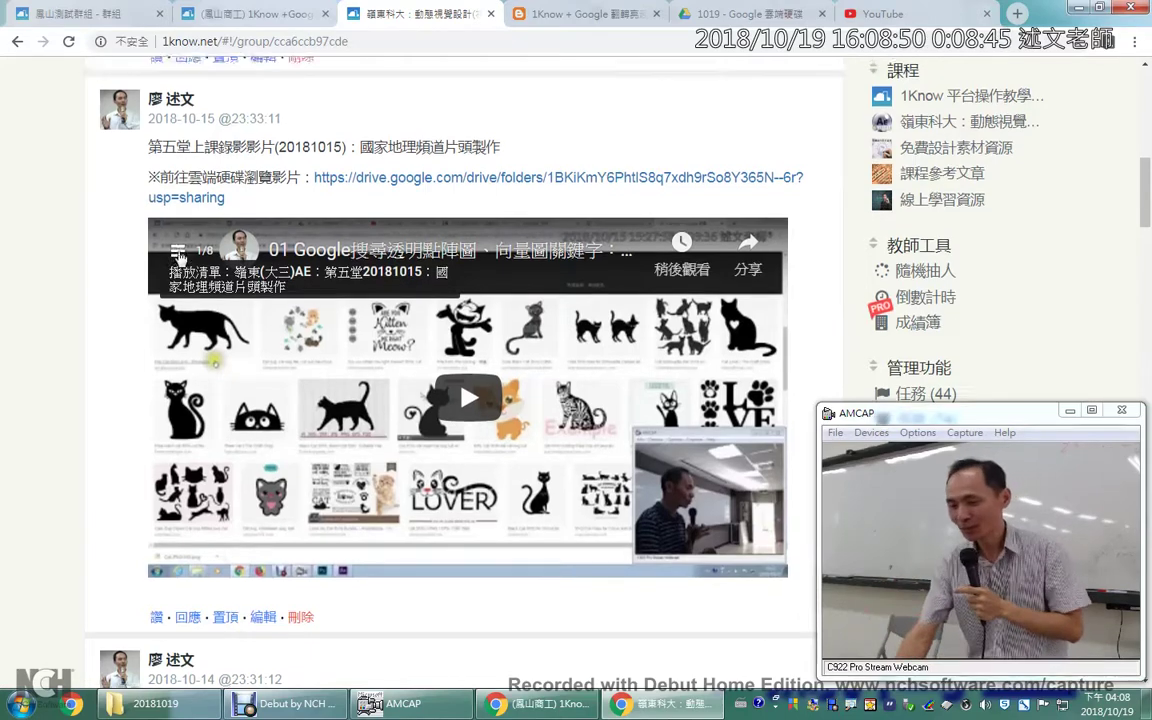
scroll(178, 255, "up", 10)
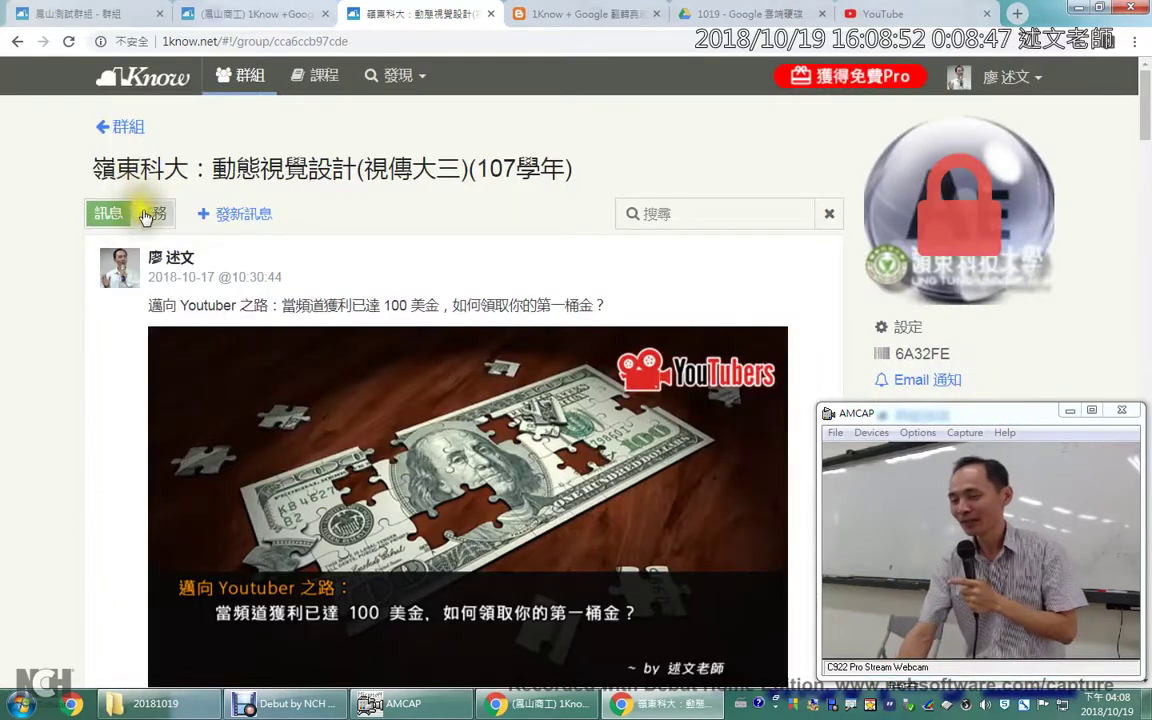
left_click(147, 216)
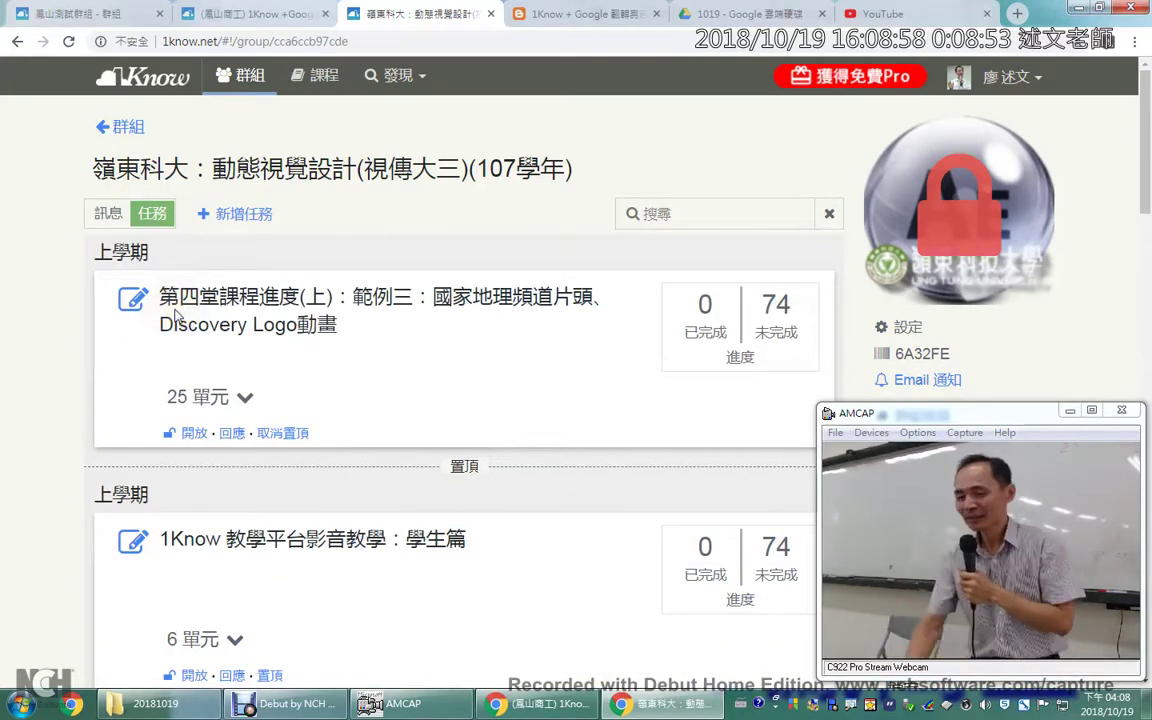
Name the new task in the group 鳳山測試群組 "第一堂課程進度".
left_click(228, 25)
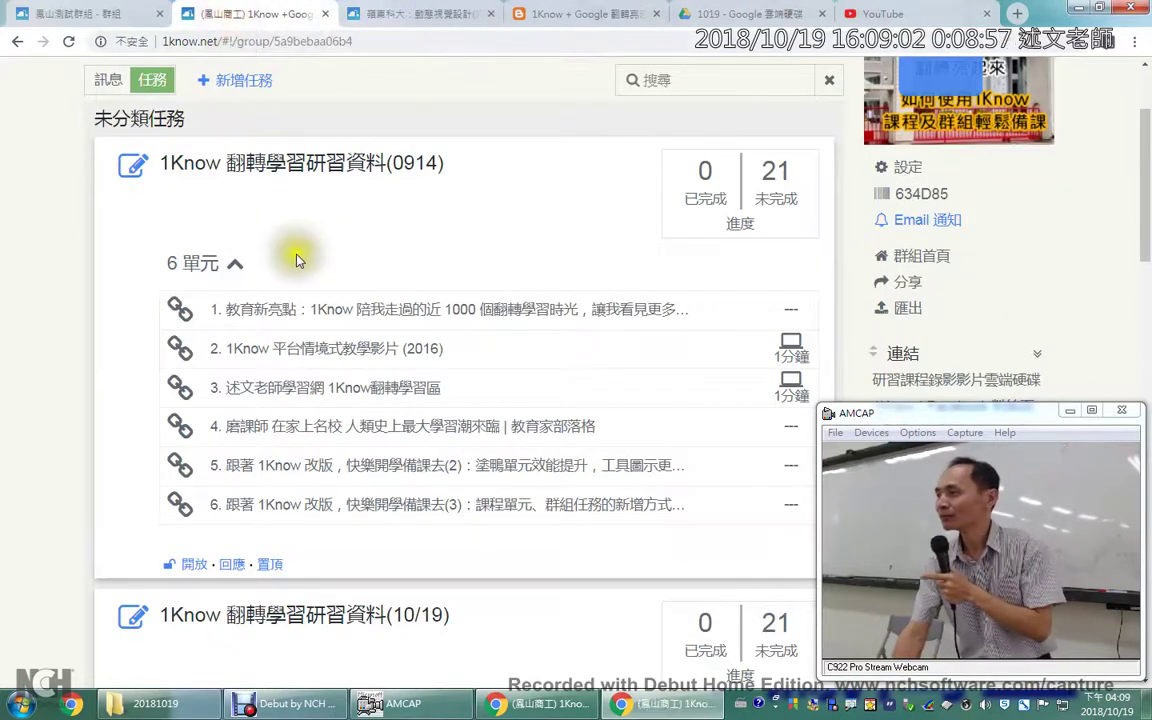
left_click(68, 14)
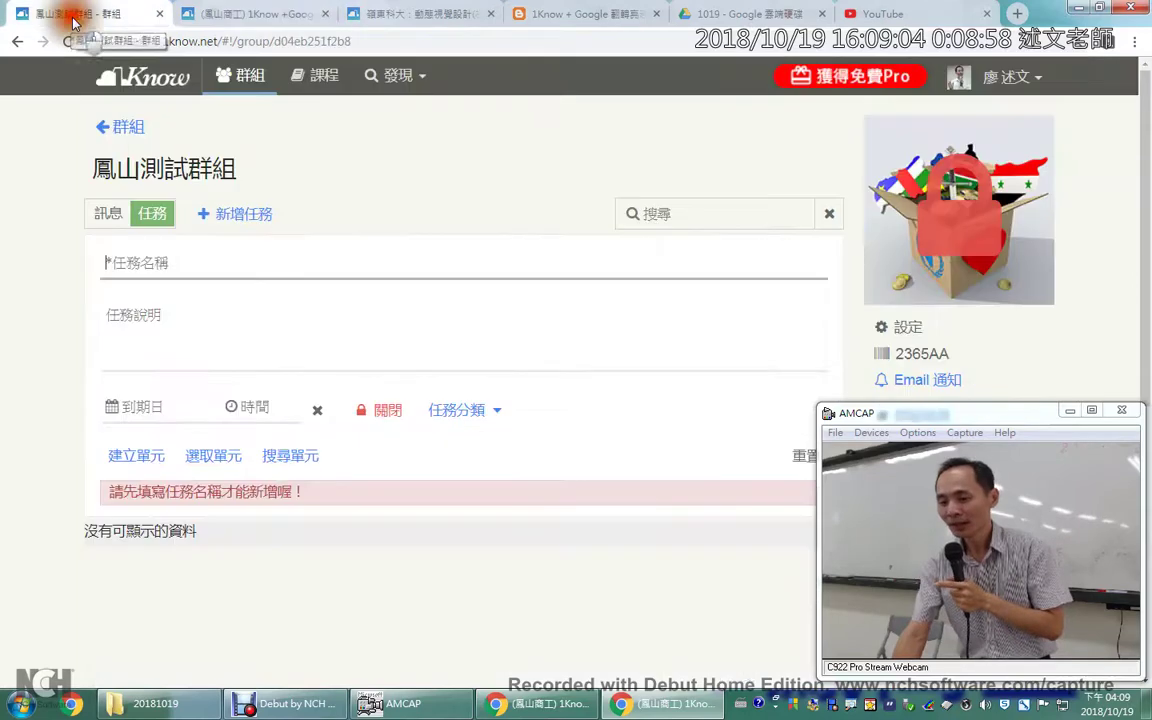
left_click(205, 270)
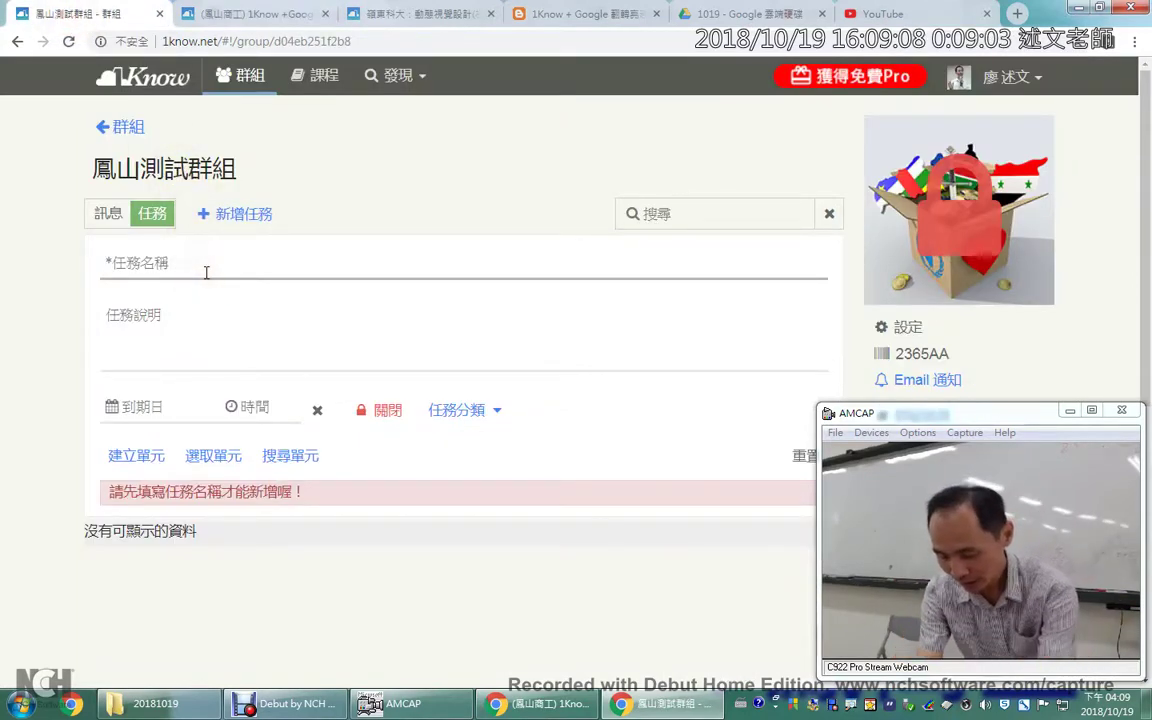
type("第一堂課HOHK")
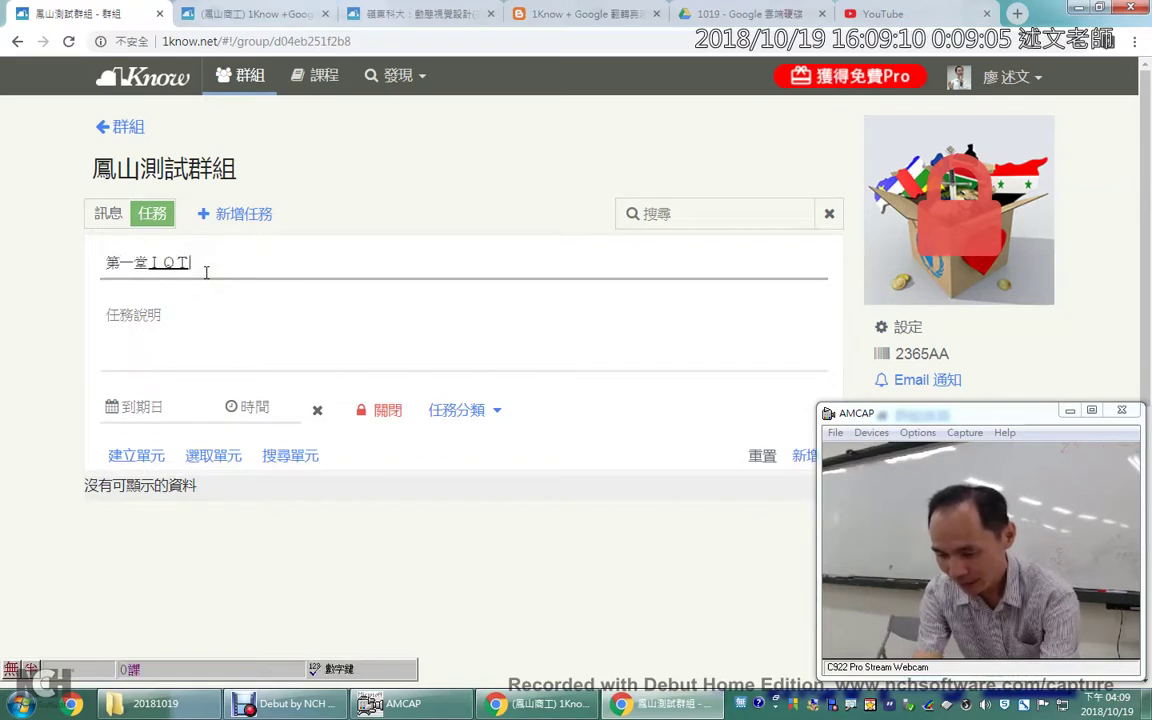
type("程VW")
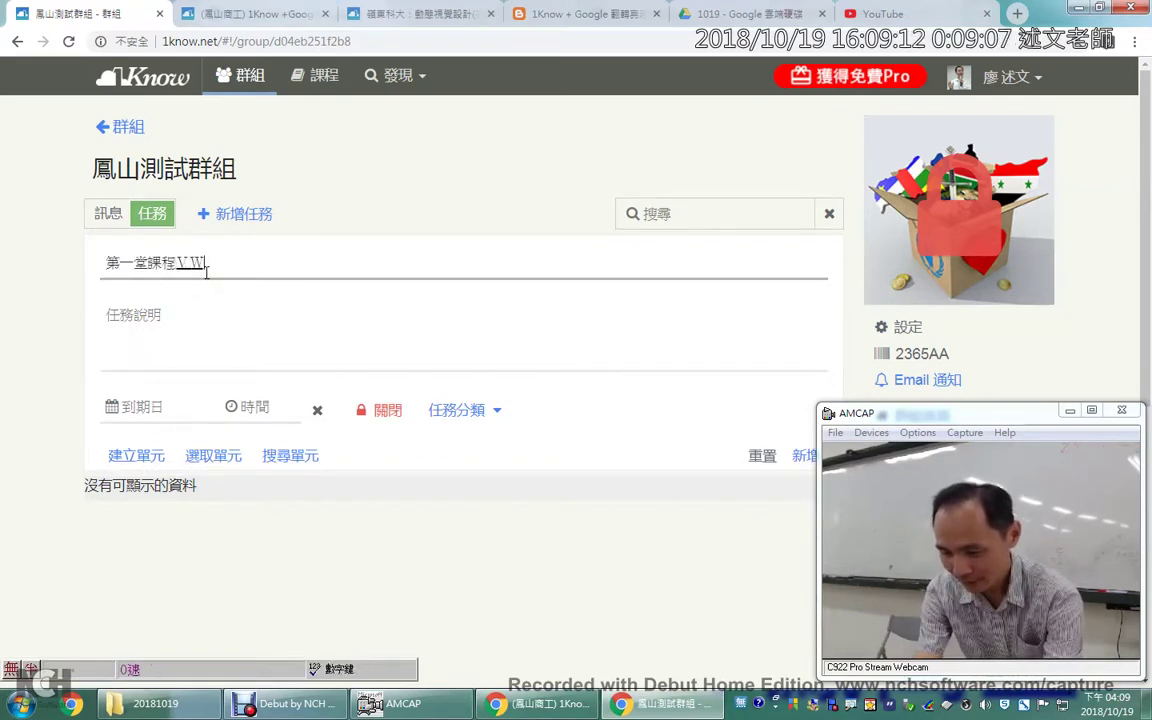
type("L度")
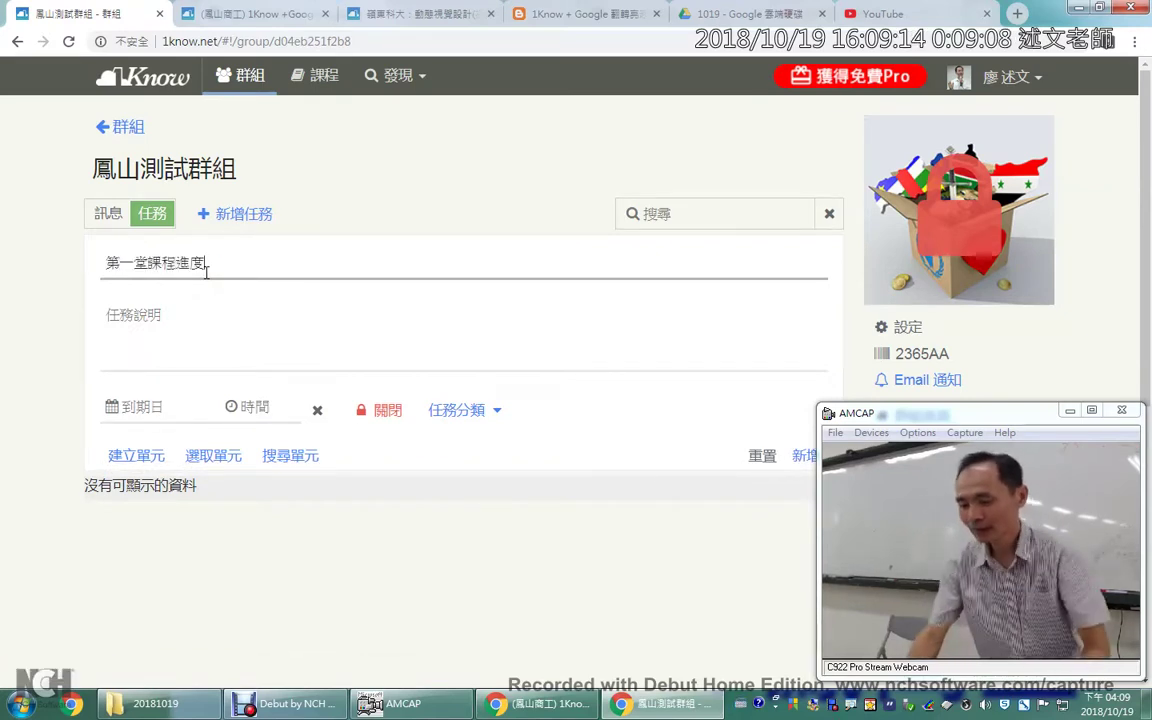
Start a new unit in the task and copy the address of the Google Earth Movie Maker tutorial video from YouTube.
left_click(158, 468)
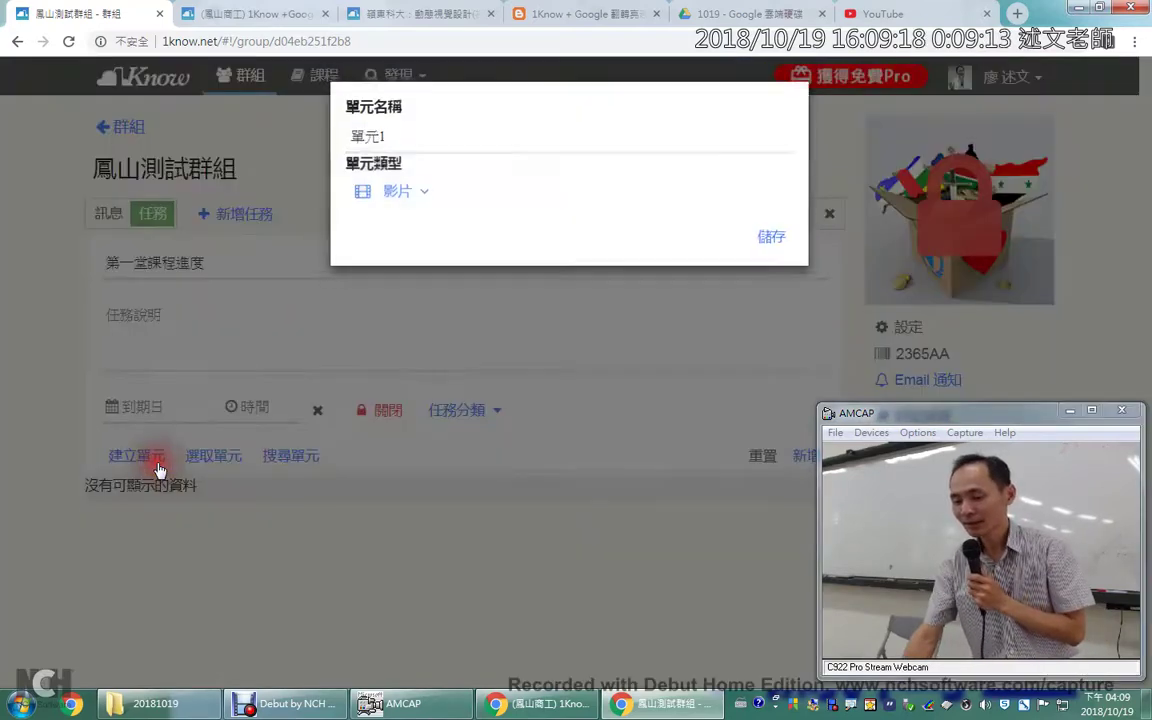
left_click(401, 199)
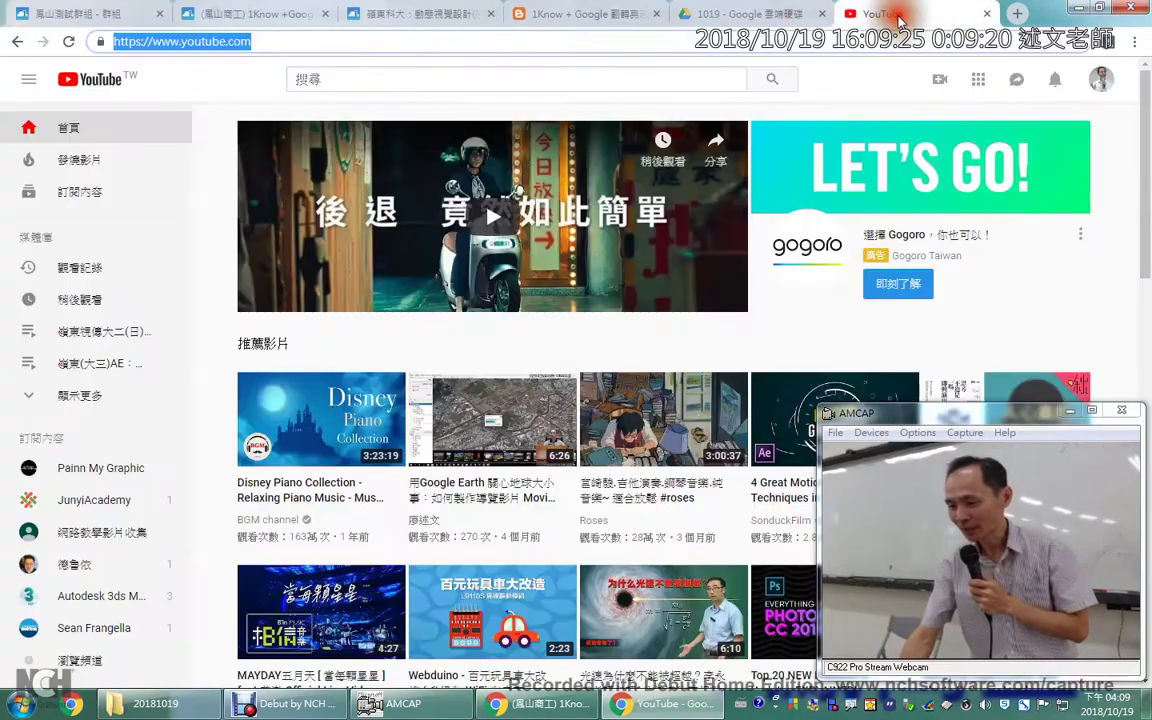
left_click(868, 14)
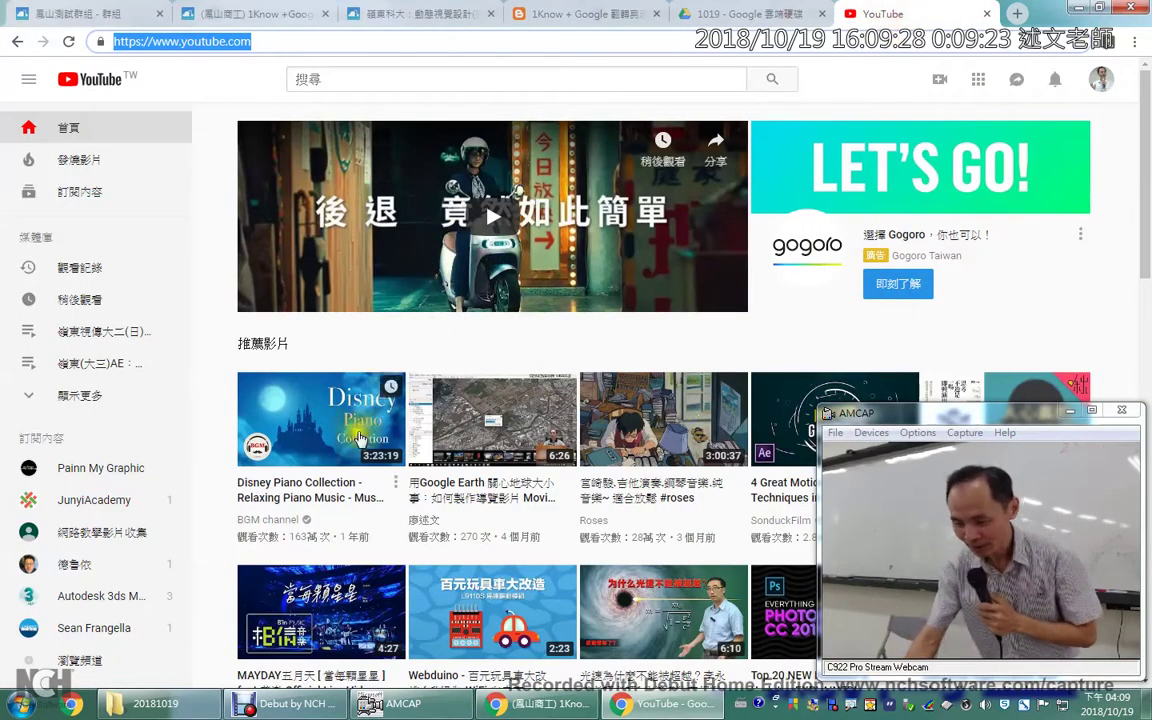
left_click(327, 430)
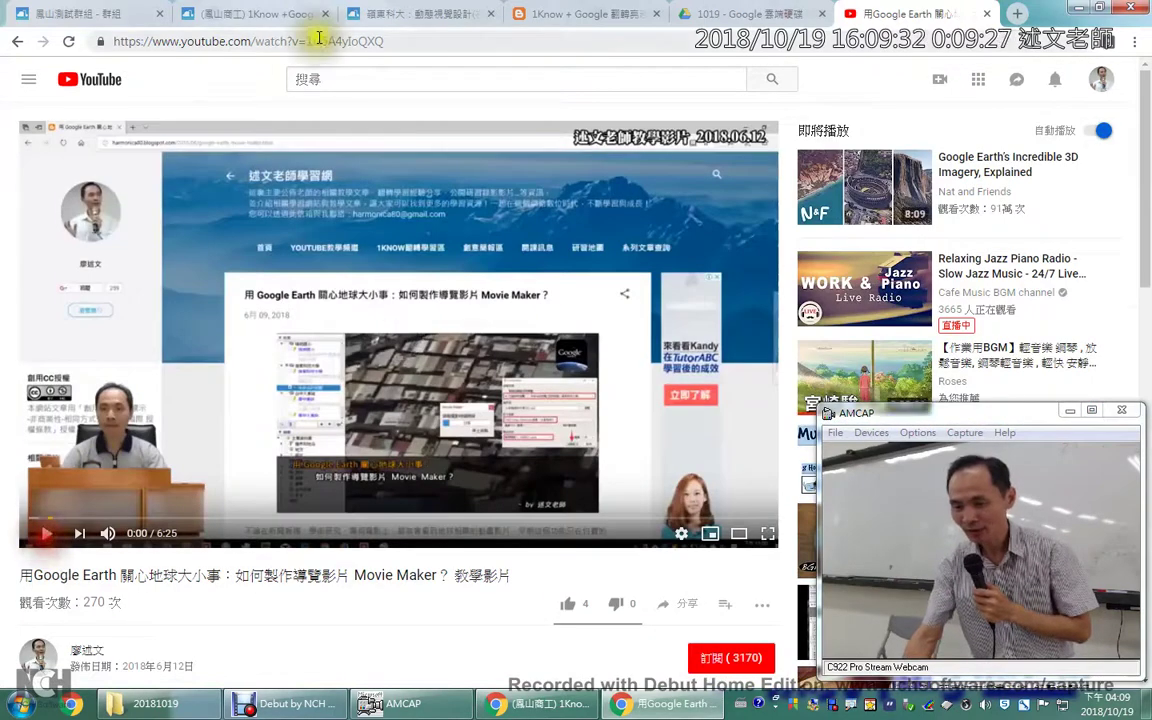
left_click(325, 42)
right_click(334, 55)
left_click(360, 95)
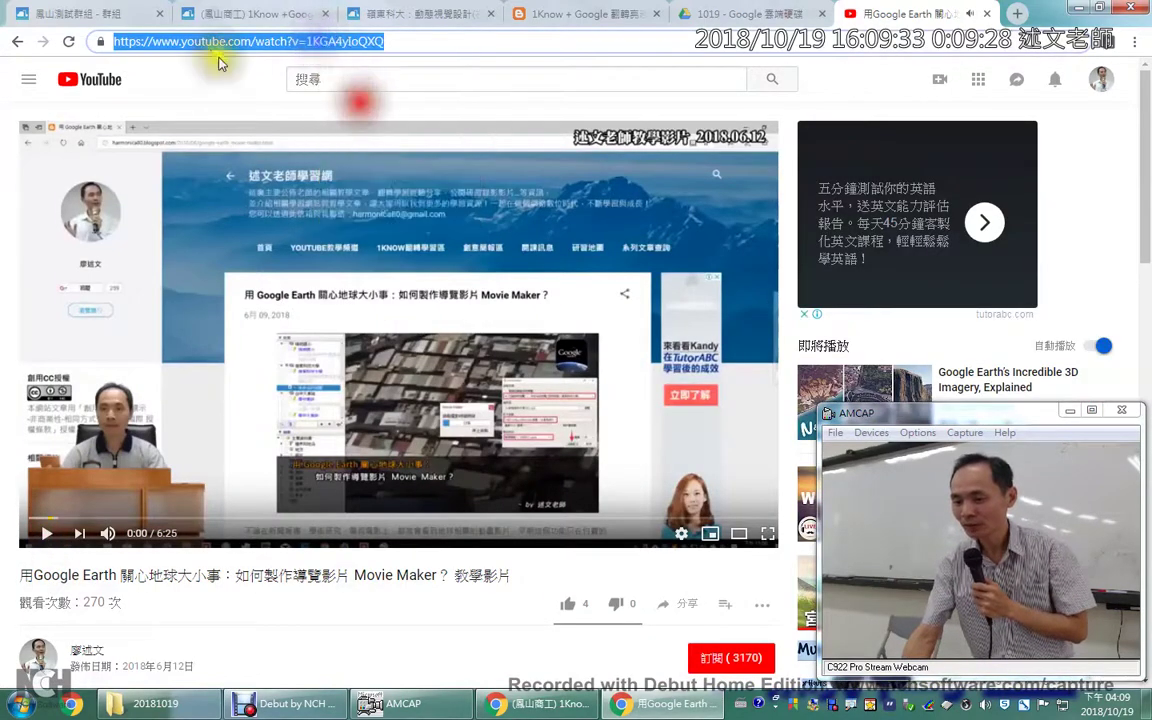
Create the 鳳山測試群組 task's unit as 影片 with the copied YouTube address, adopting the video's title as the unit name.
left_click(115, 15)
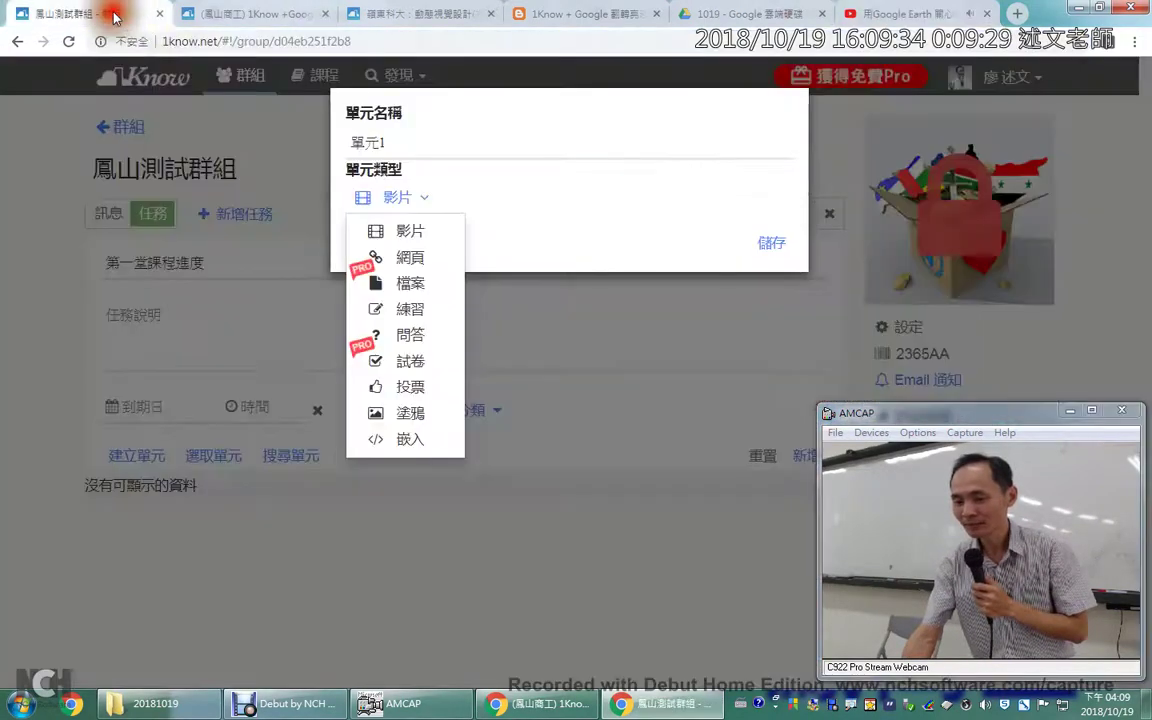
left_click(766, 245)
right_click(527, 283)
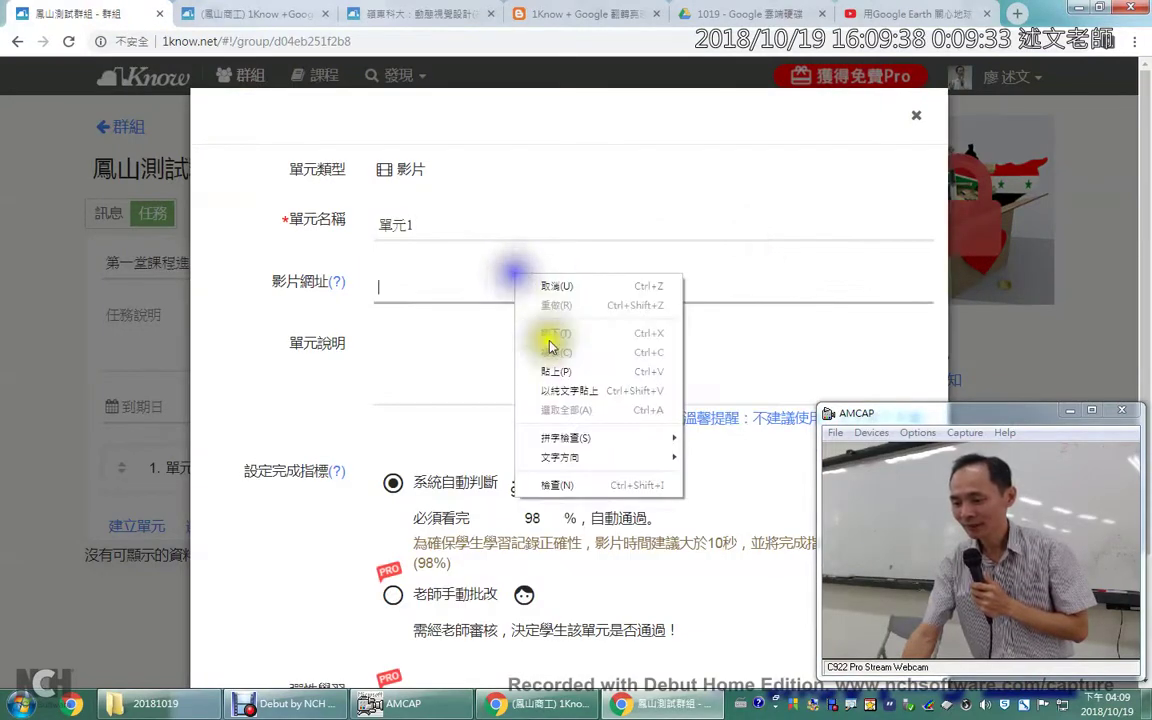
left_click(562, 378)
left_click(520, 256)
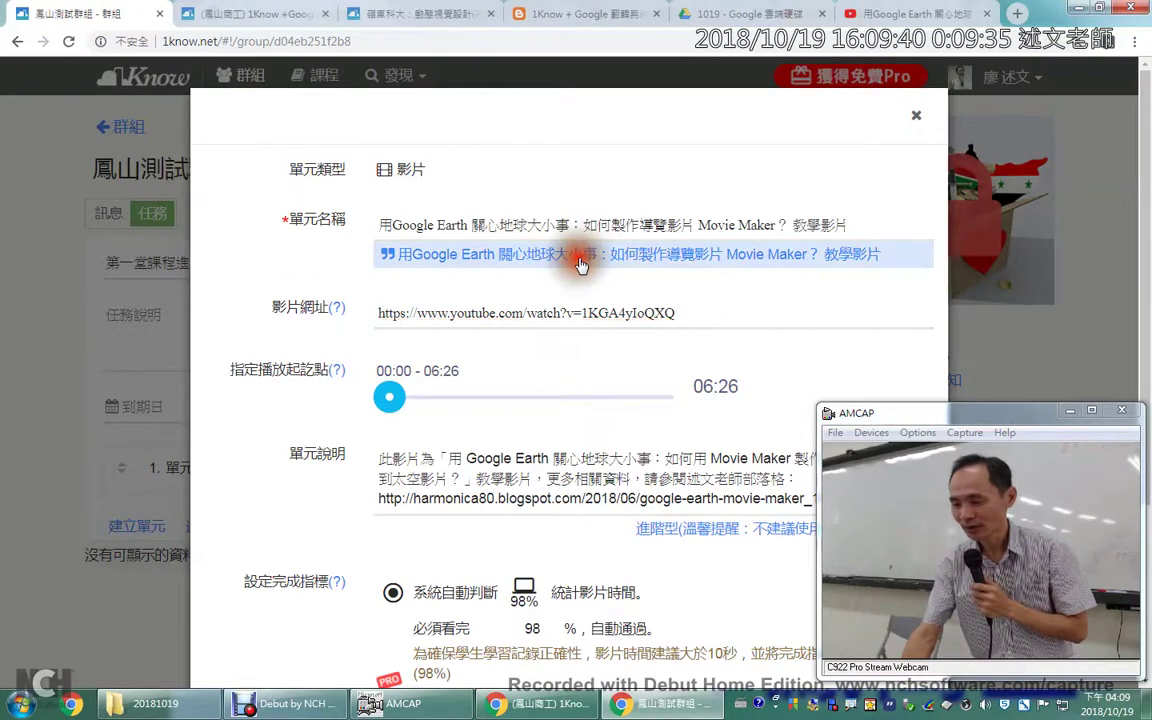
Minimize the webcam window and save the video unit with automatic completion at 98%.
scroll(886, 240, "down", 3)
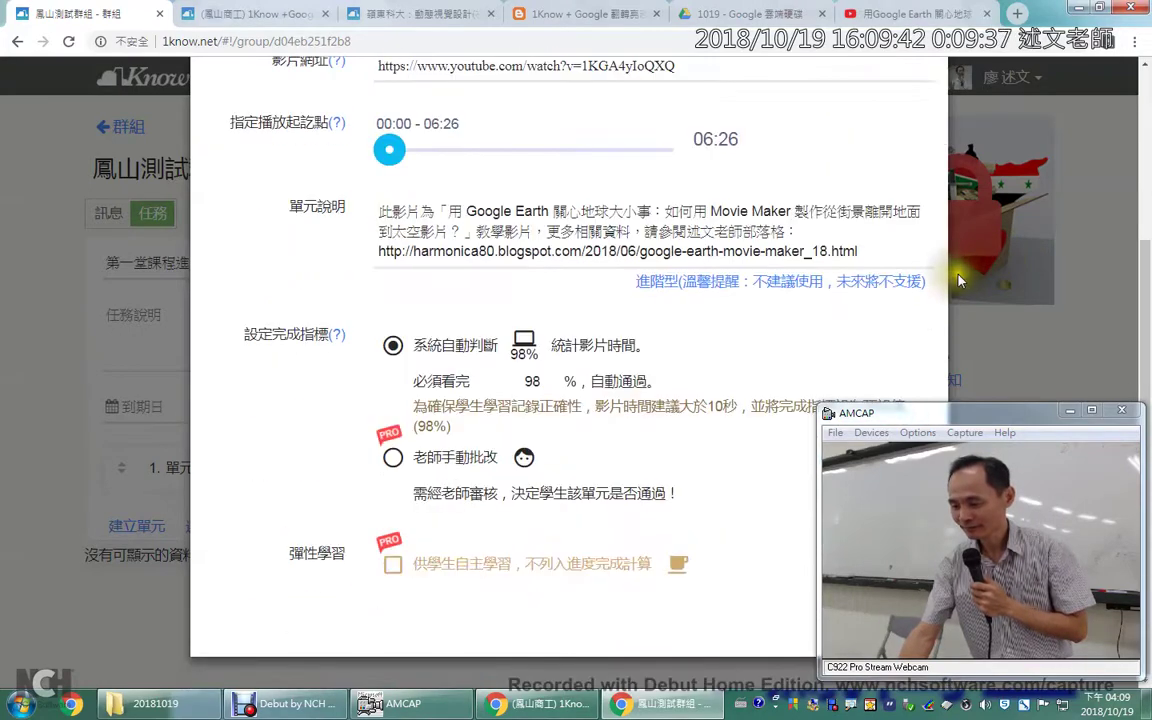
left_click(1069, 410)
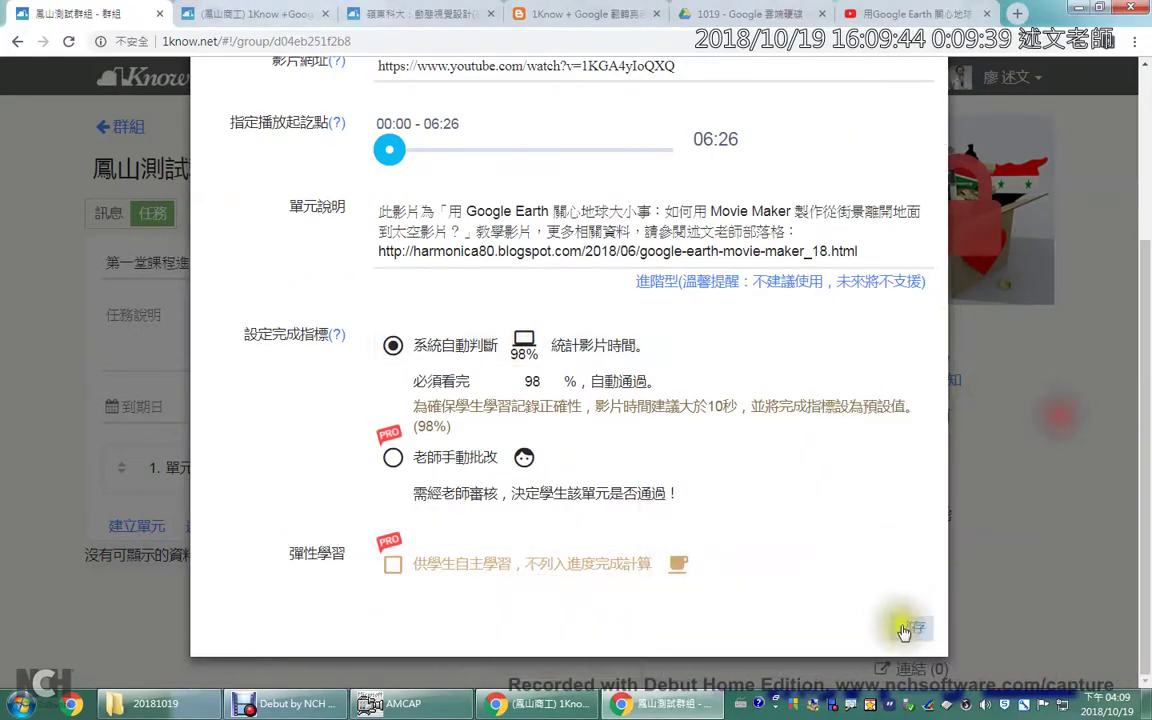
left_click(903, 628)
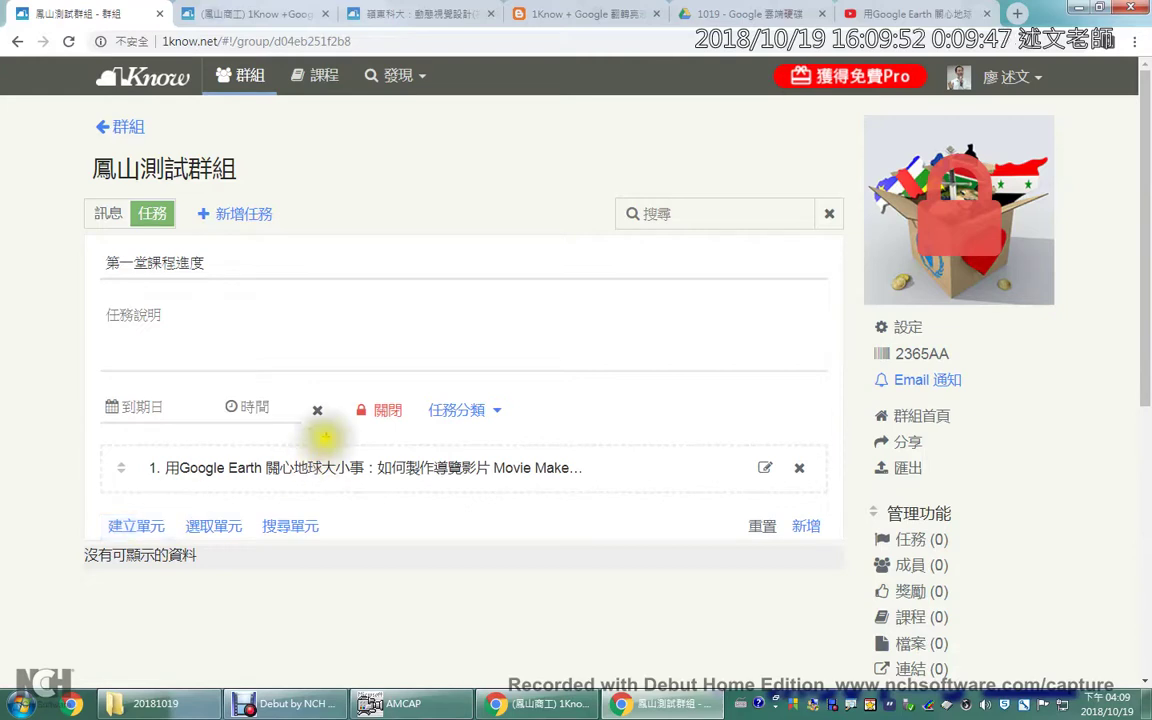
left_click_drag(340, 386, 429, 439)
mouse_move(355, 343)
left_mouse_down()
mouse_move(373, 368)
mouse_move(453, 298)
left_mouse_up()
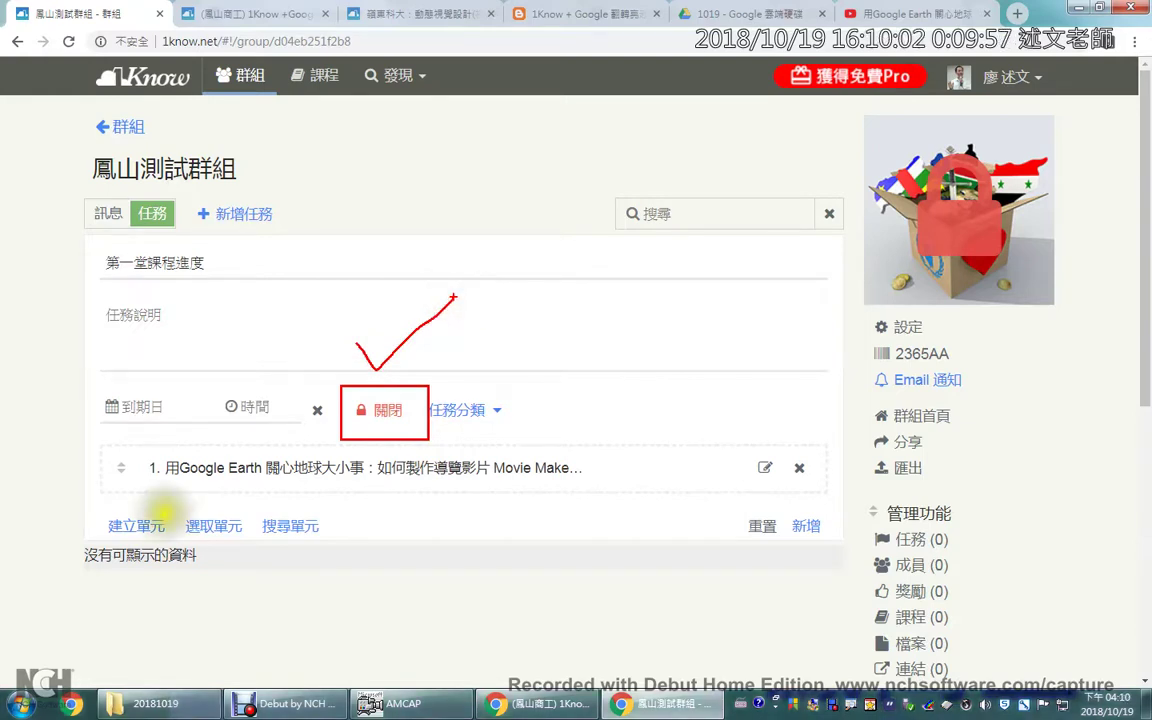
key("Escape")
Examine which lesson tasks are 開放 and which are 關閉 in the group 嶺東科大：動態視覺設計.
left_click(398, 20)
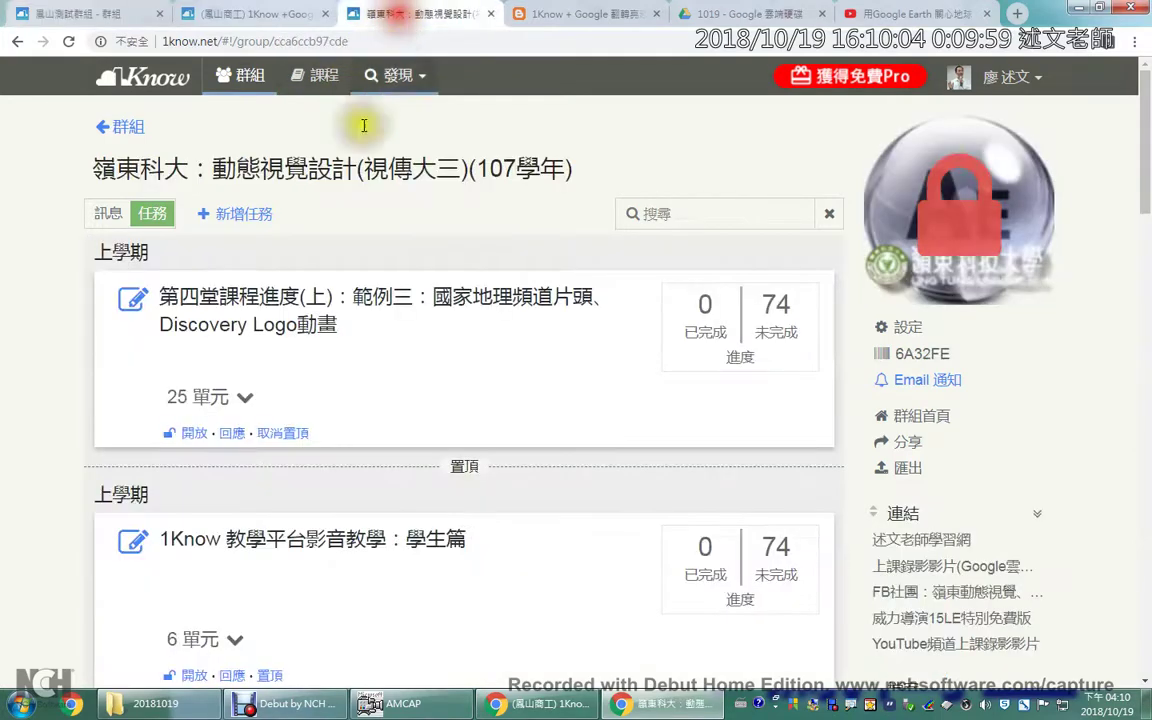
scroll(352, 382, "down", 6)
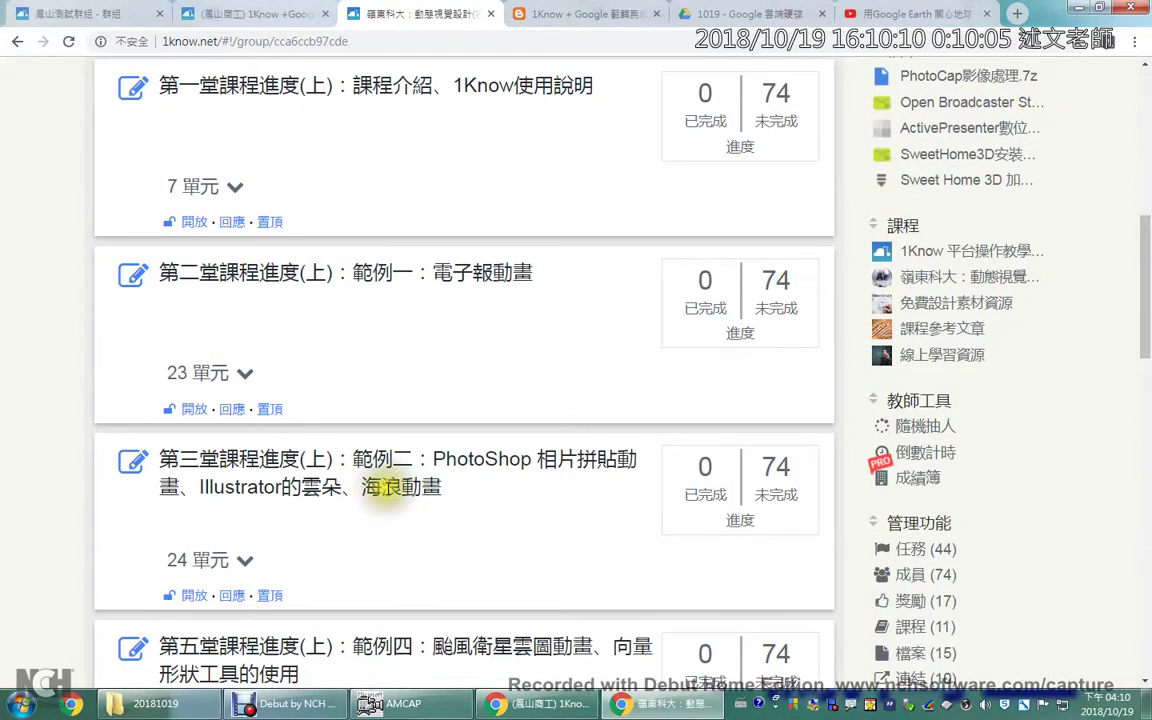
scroll(382, 496, "down", 4)
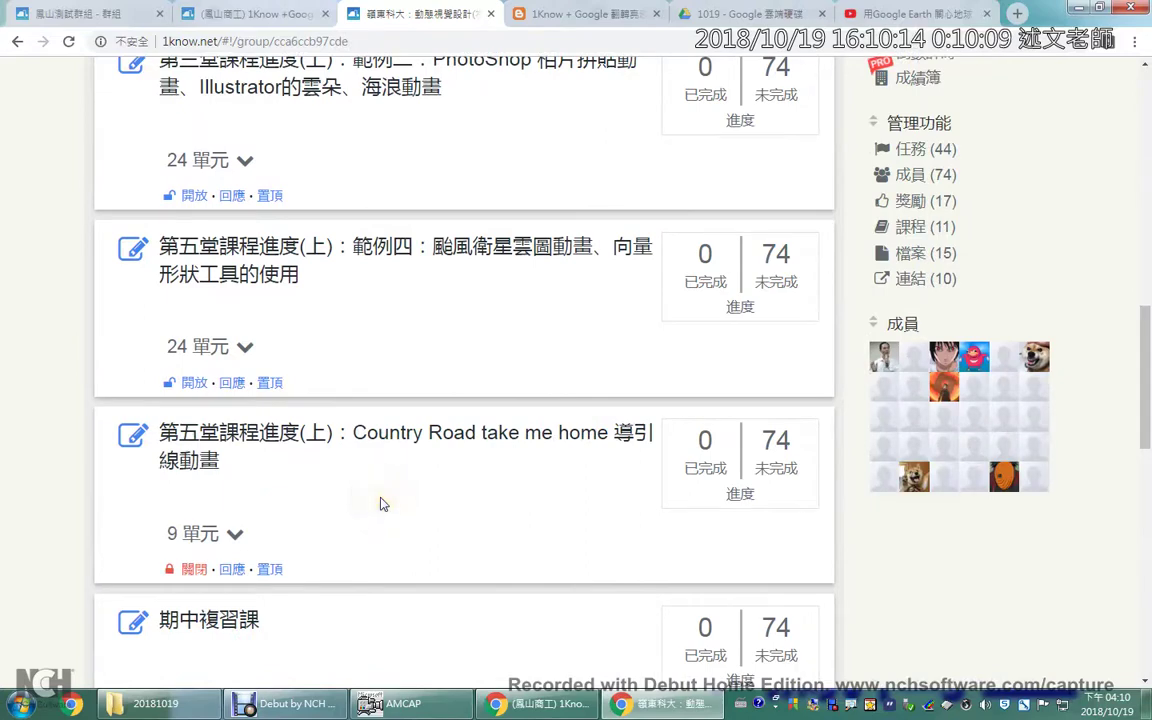
scroll(355, 487, "down", 4)
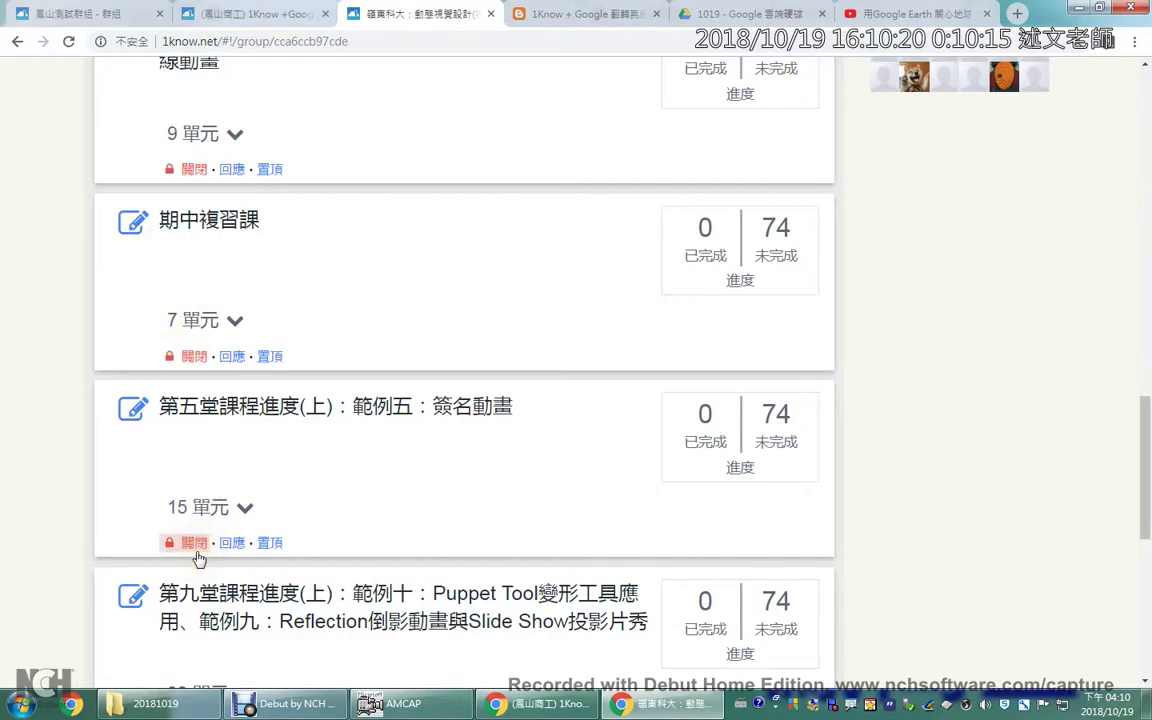
scroll(198, 560, "up", 4)
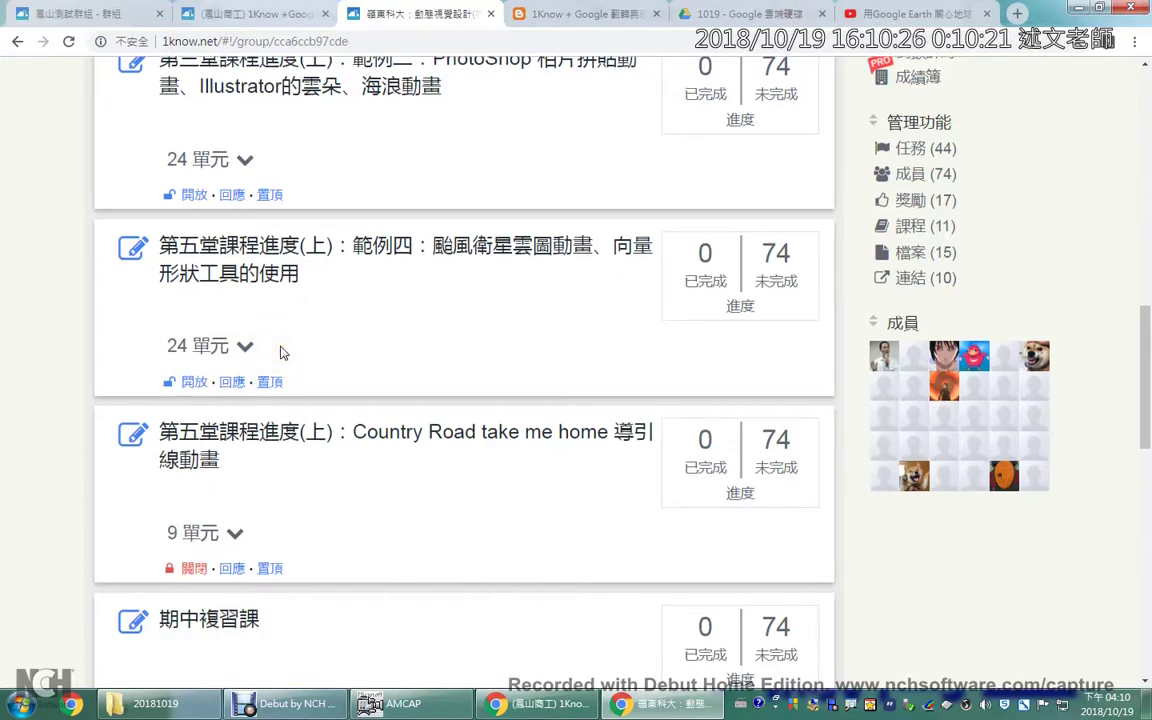
scroll(278, 354, "down", 7)
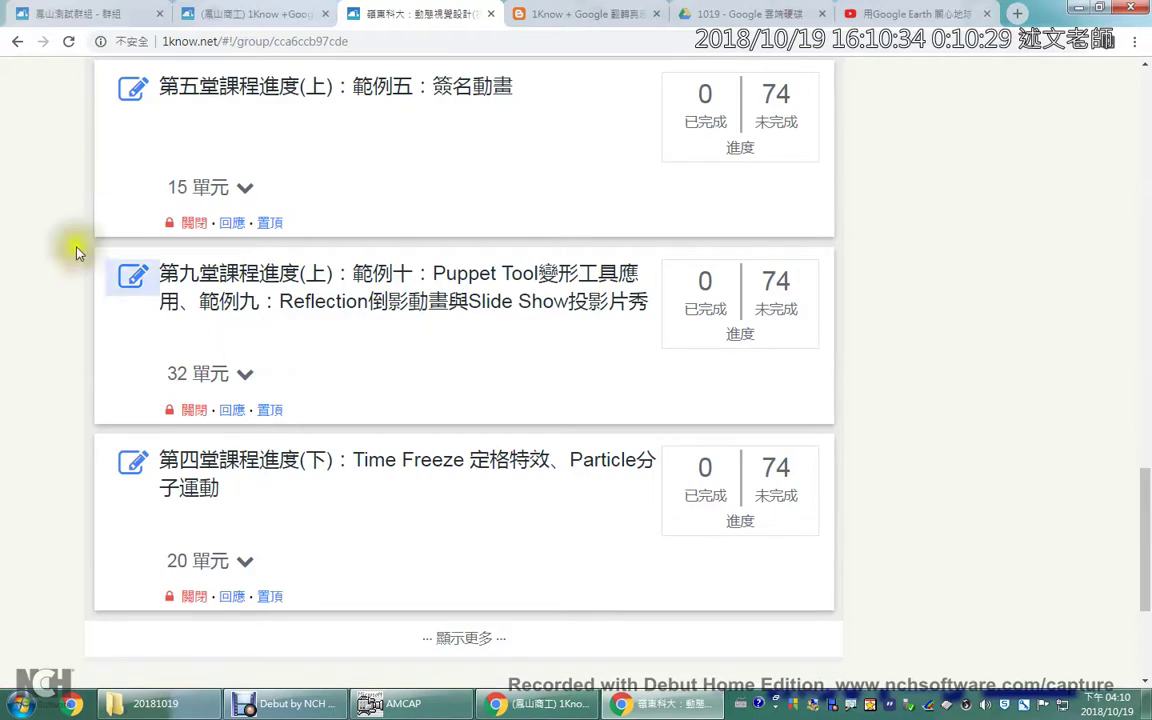
Set the task 第一堂課程進度 in 鳳山測試群組 to 開放 and add it to the group.
left_click(55, 12)
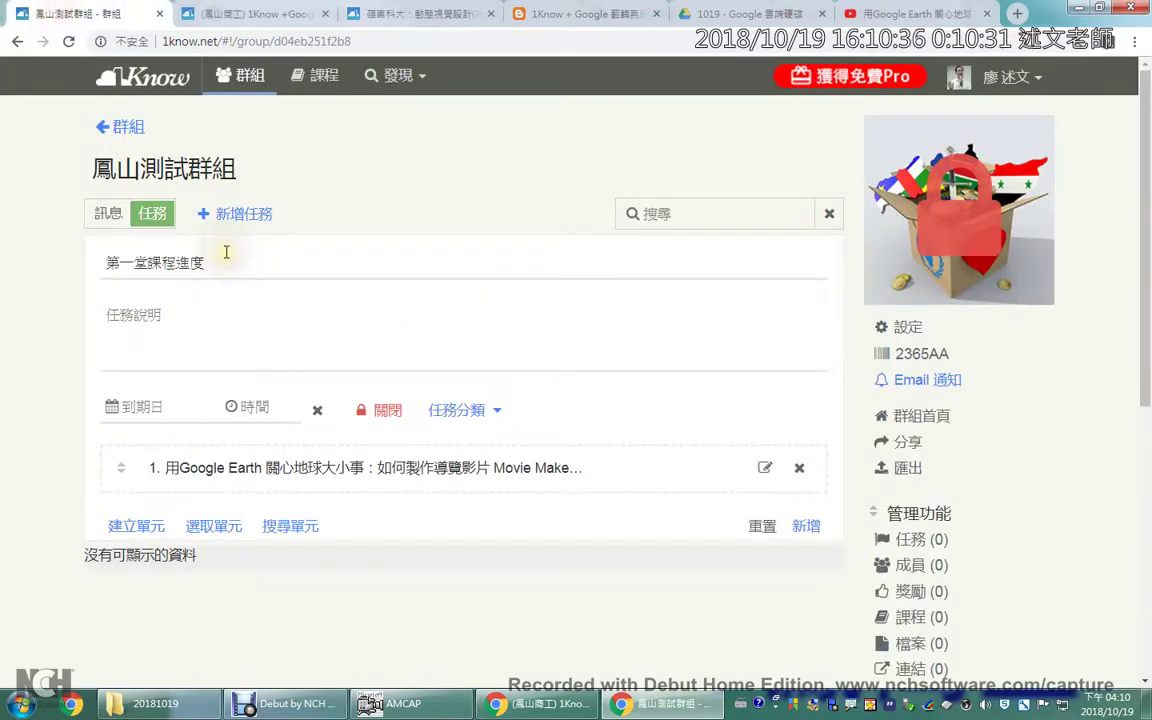
left_click(387, 413)
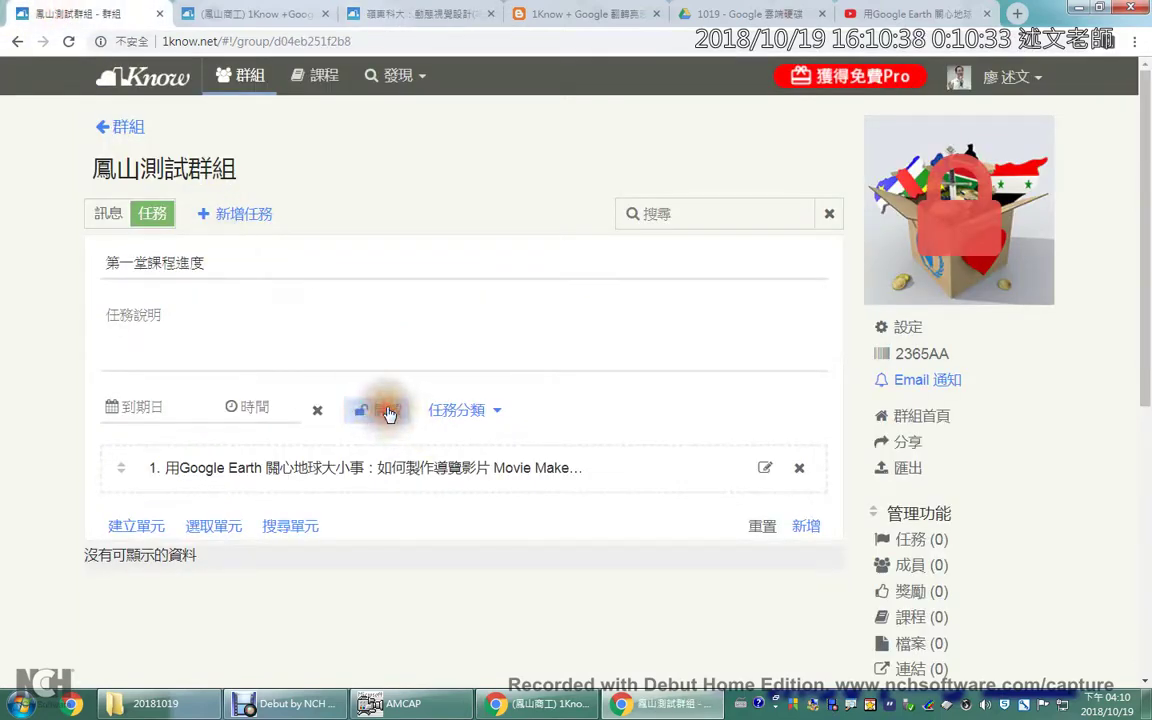
left_click(805, 526)
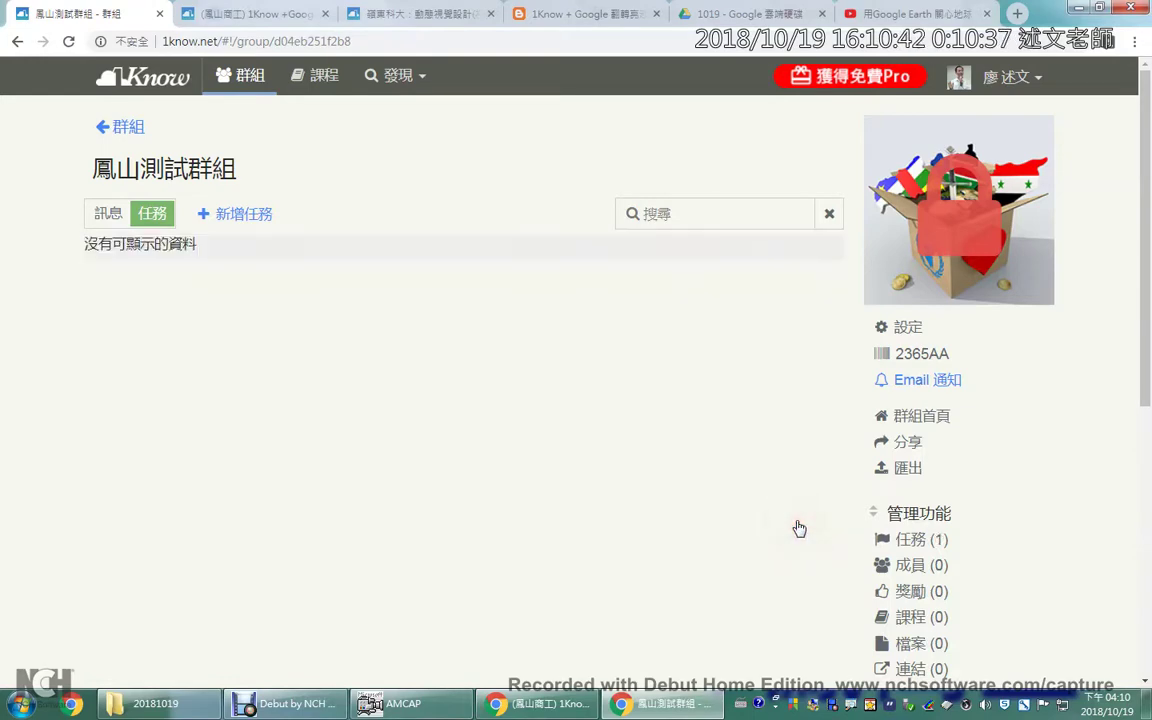
Expand the unit list of the task 第一堂課程進度 to view its unit, and bring up the webcam window.
scroll(540, 436, "down", 2)
scroll(365, 490, "up", 2)
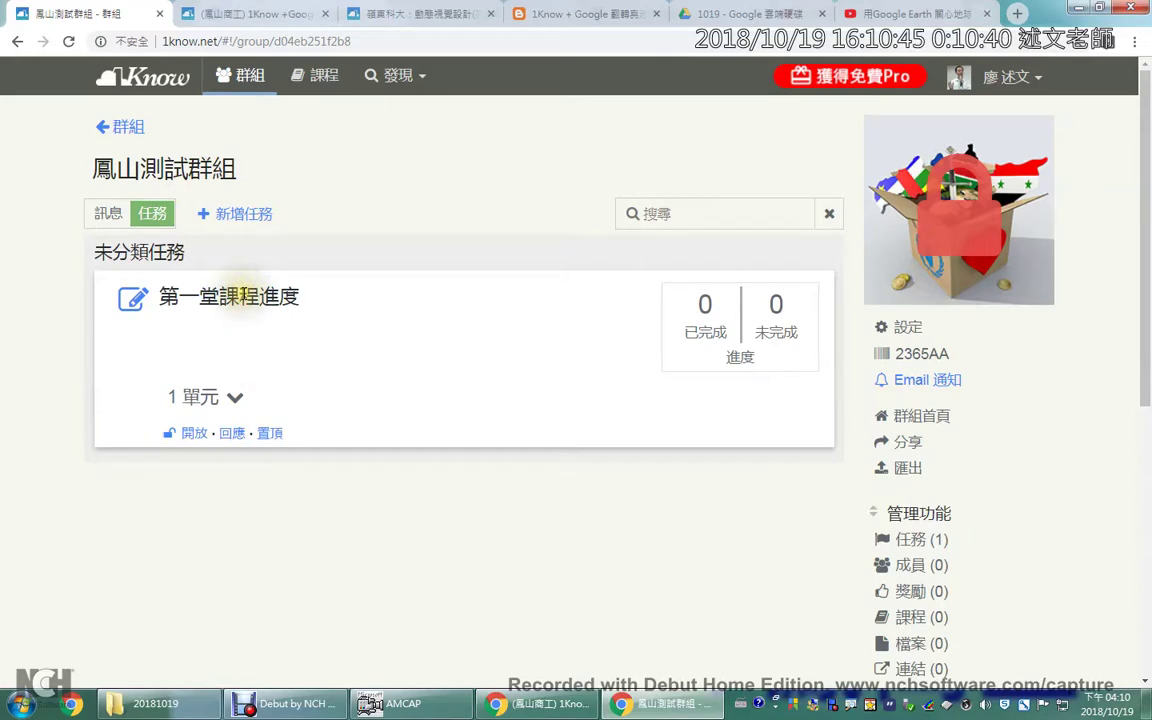
left_click(224, 398)
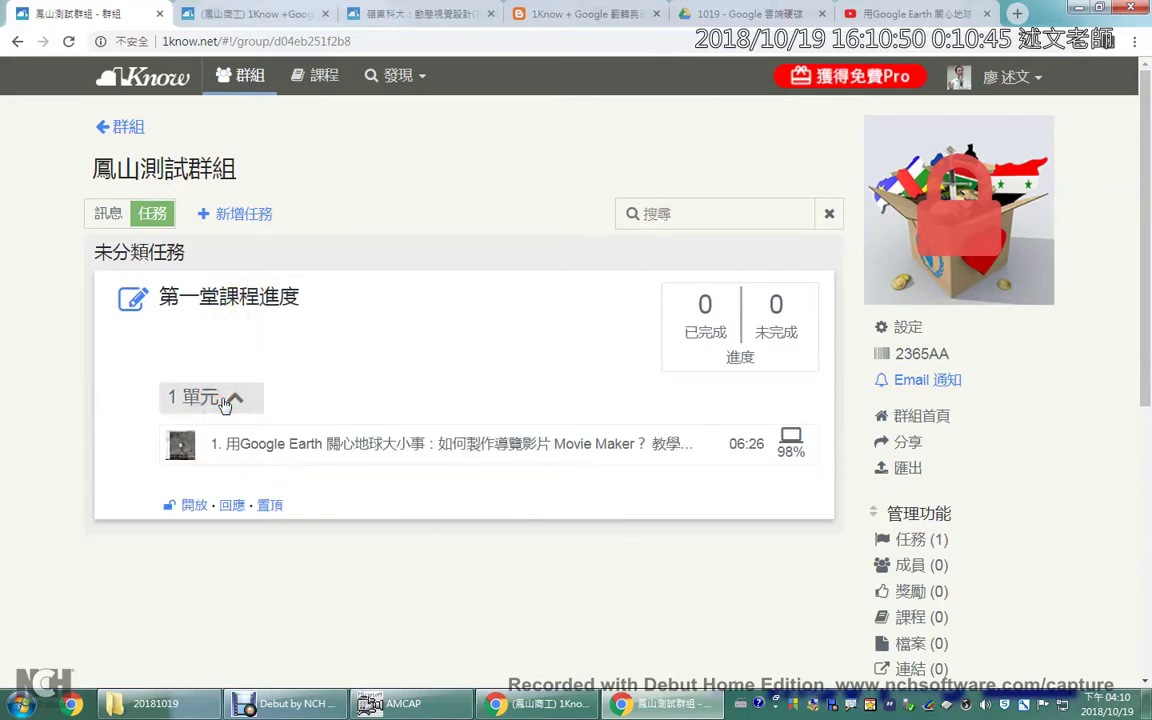
left_click(400, 703)
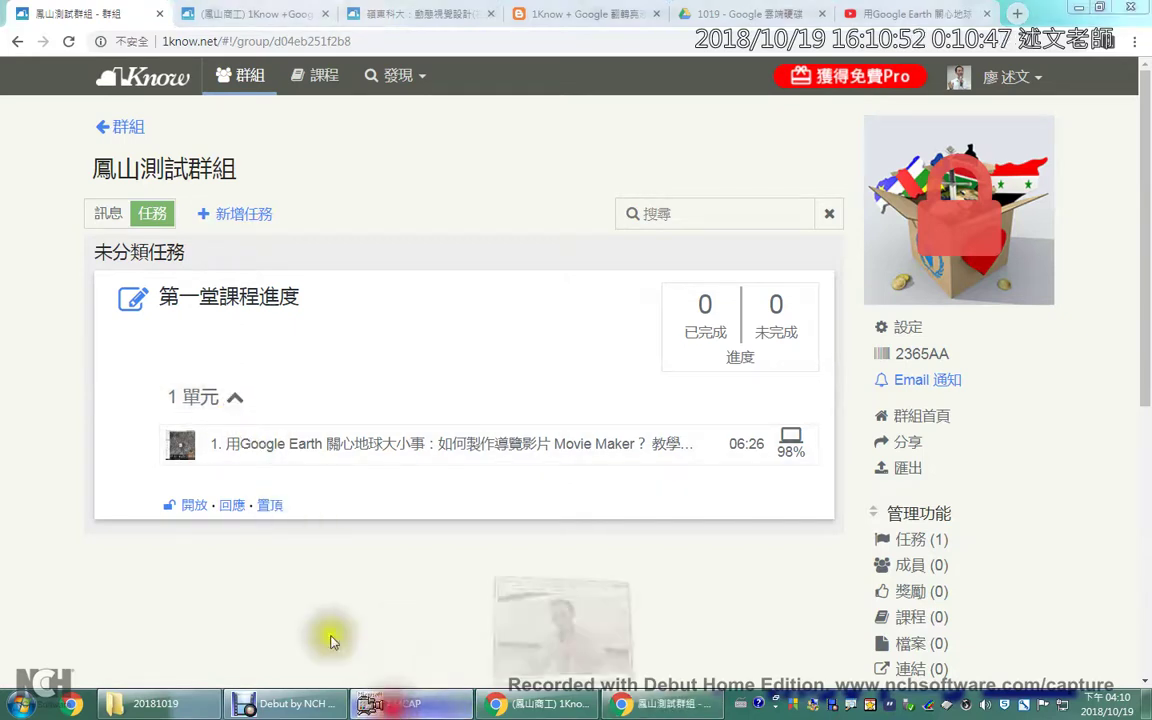
Edit the task 第一堂課程進度 and create a second unit, 單元2, of type 網頁.
left_click(137, 300)
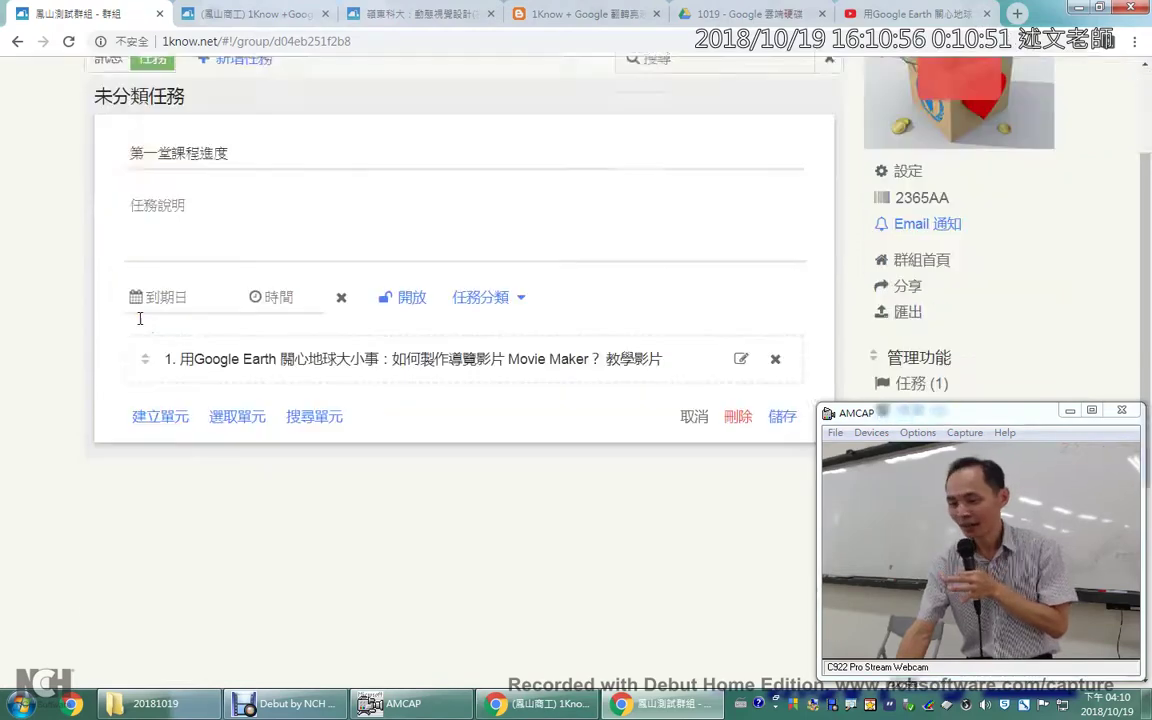
scroll(137, 306, "down", 3)
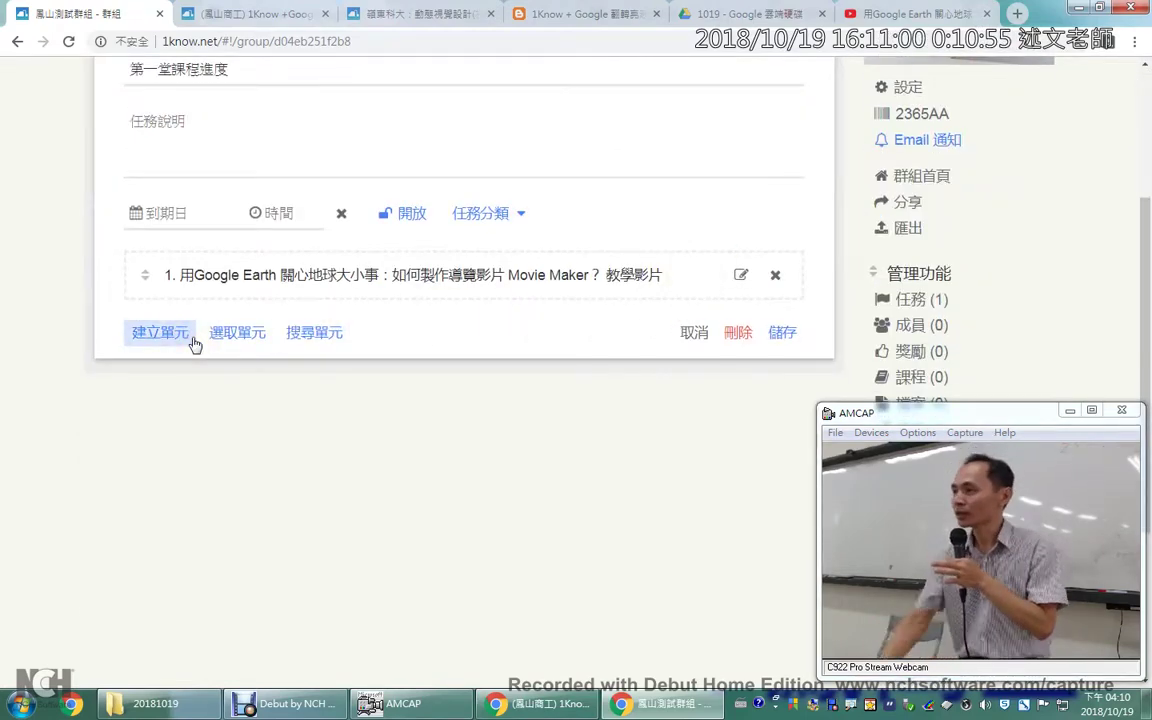
scroll(267, 419, "up", 2)
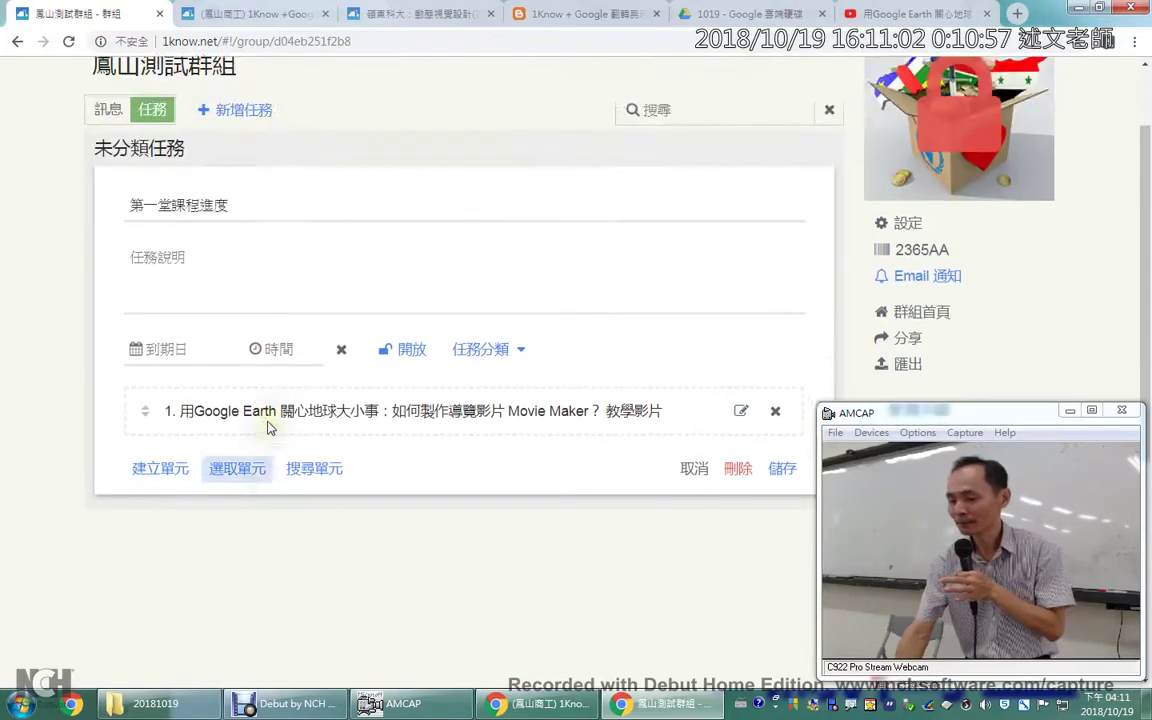
left_click(150, 505)
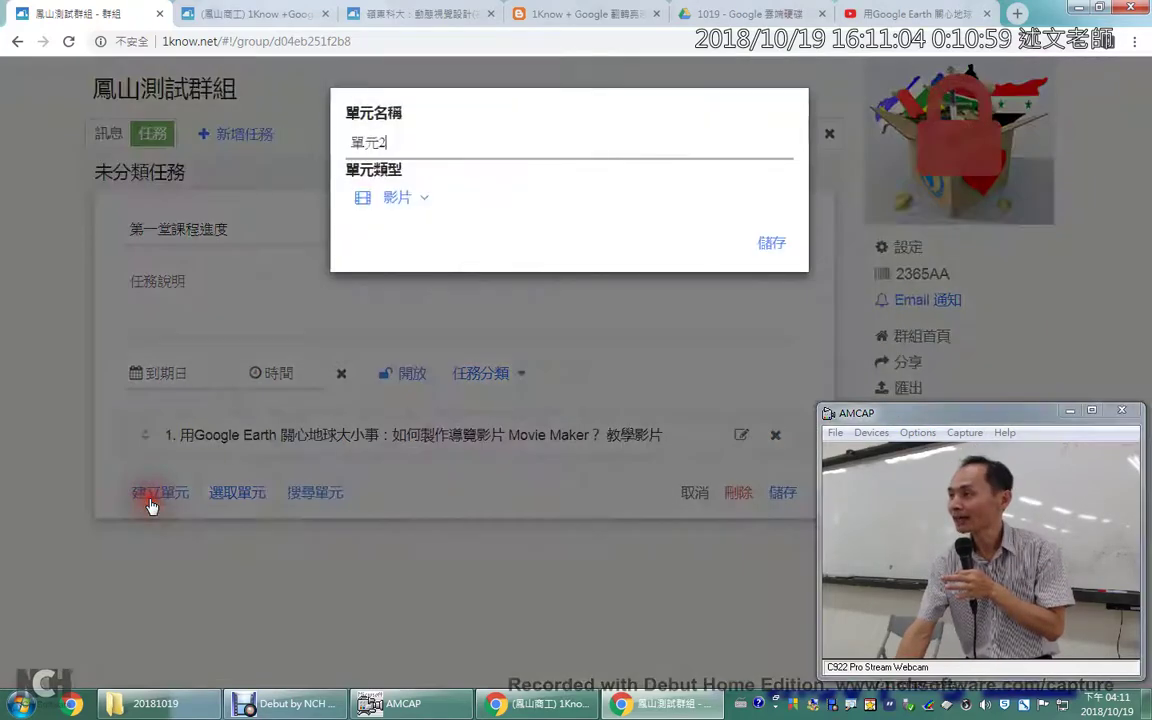
left_click(418, 200)
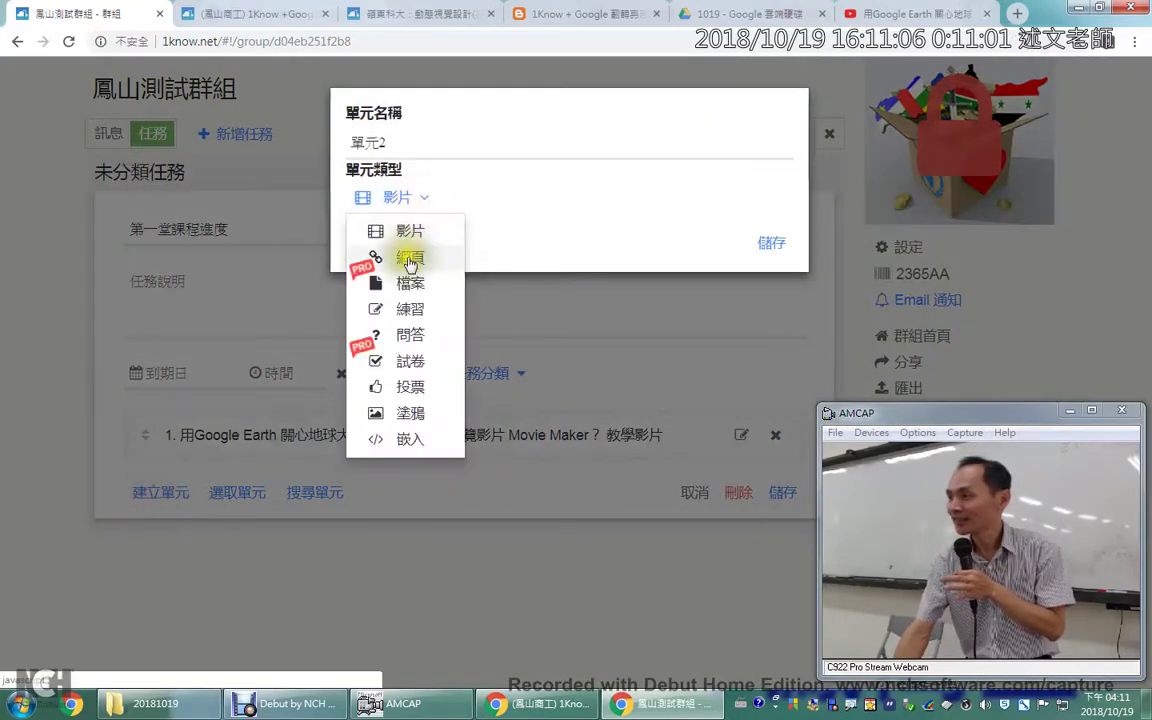
left_click(410, 260)
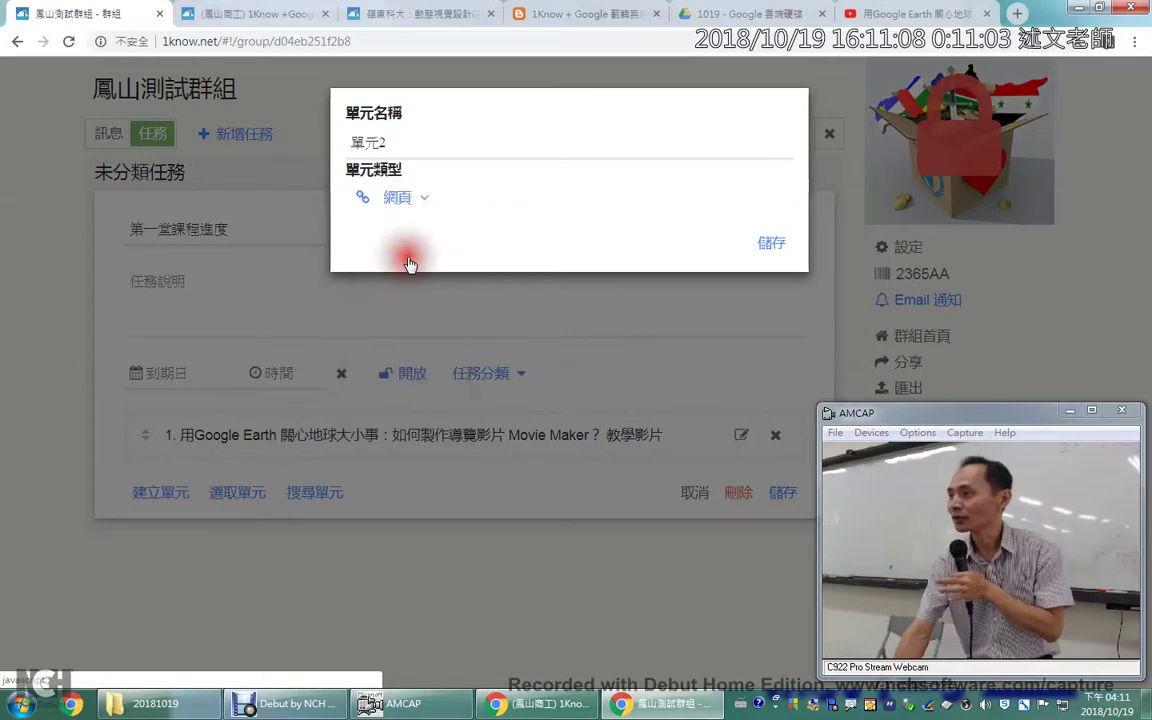
left_click(778, 246)
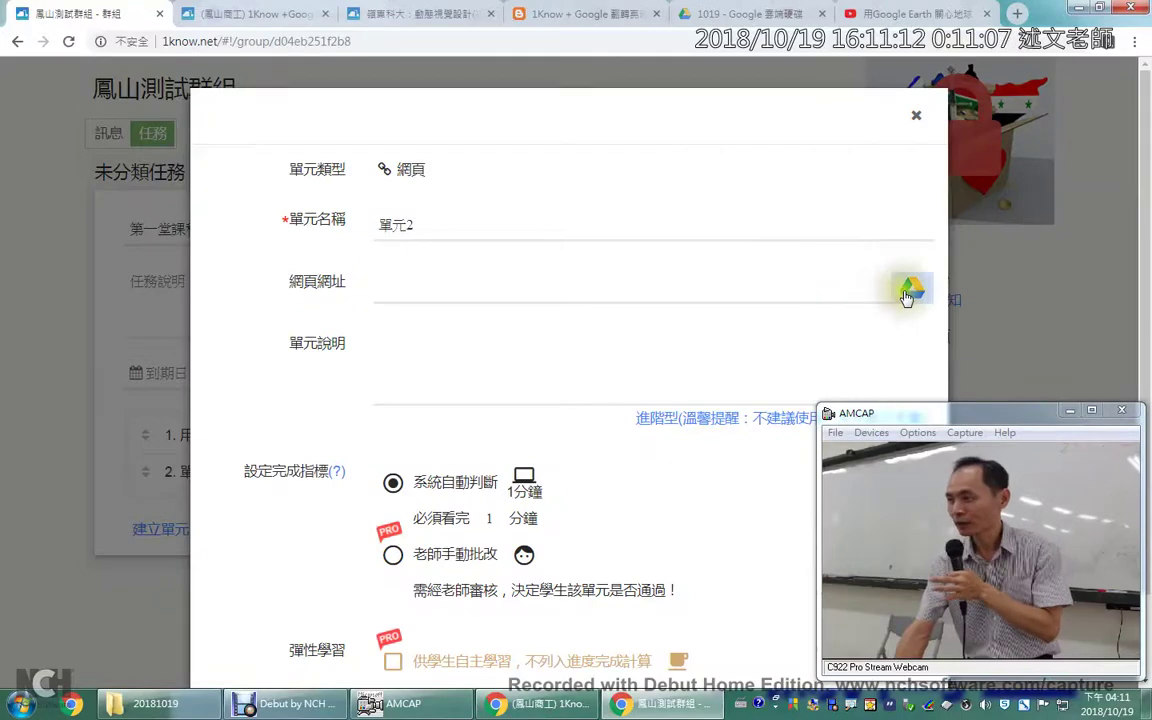
Pick the Google Drive video starting with "11：如何加入雲端硬碟" as the web page content of 單元2.
left_click(906, 292)
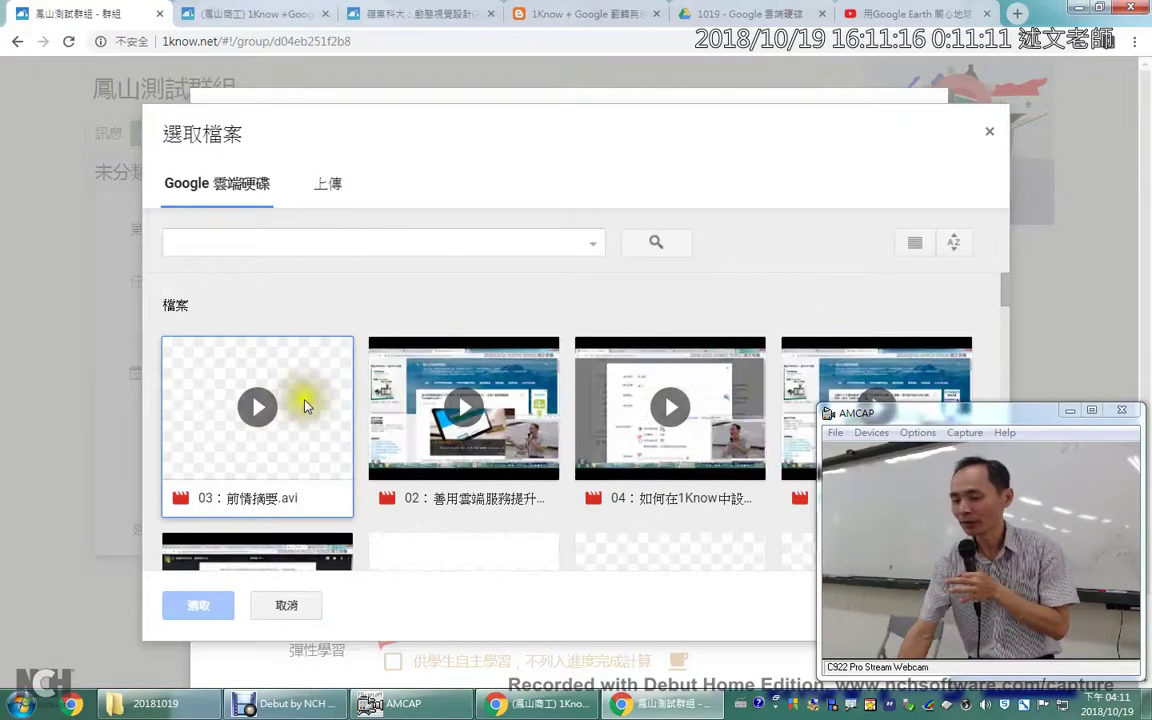
left_click(308, 402)
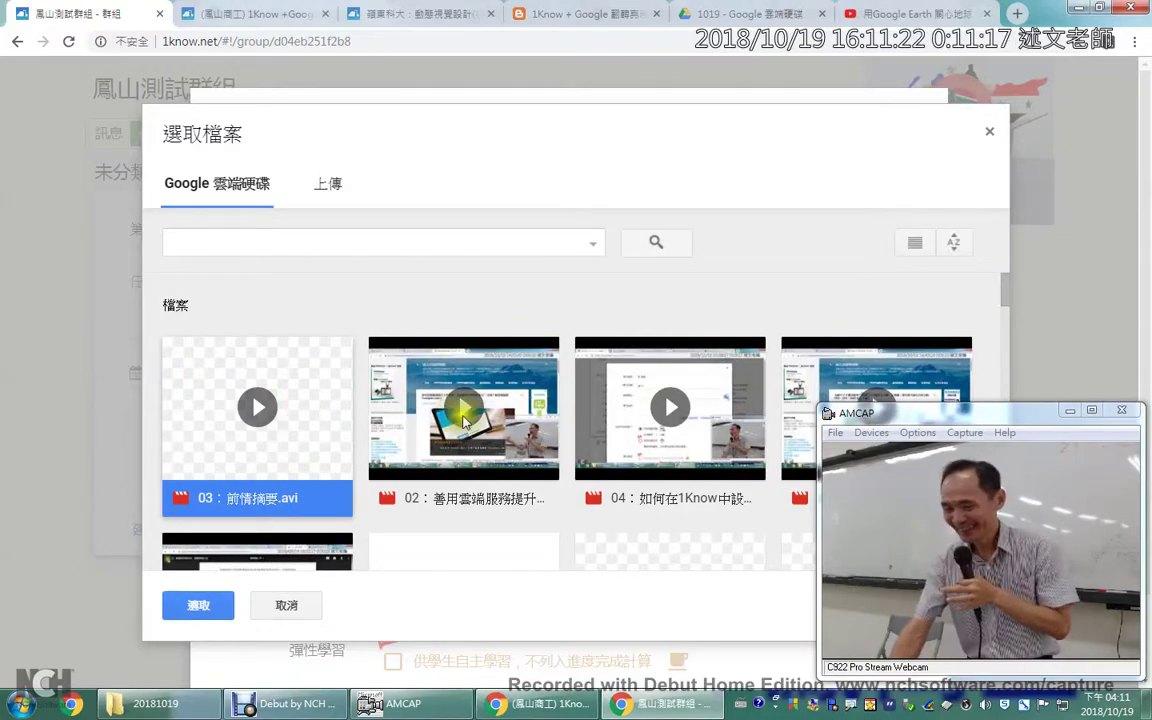
scroll(463, 428, "down", 3)
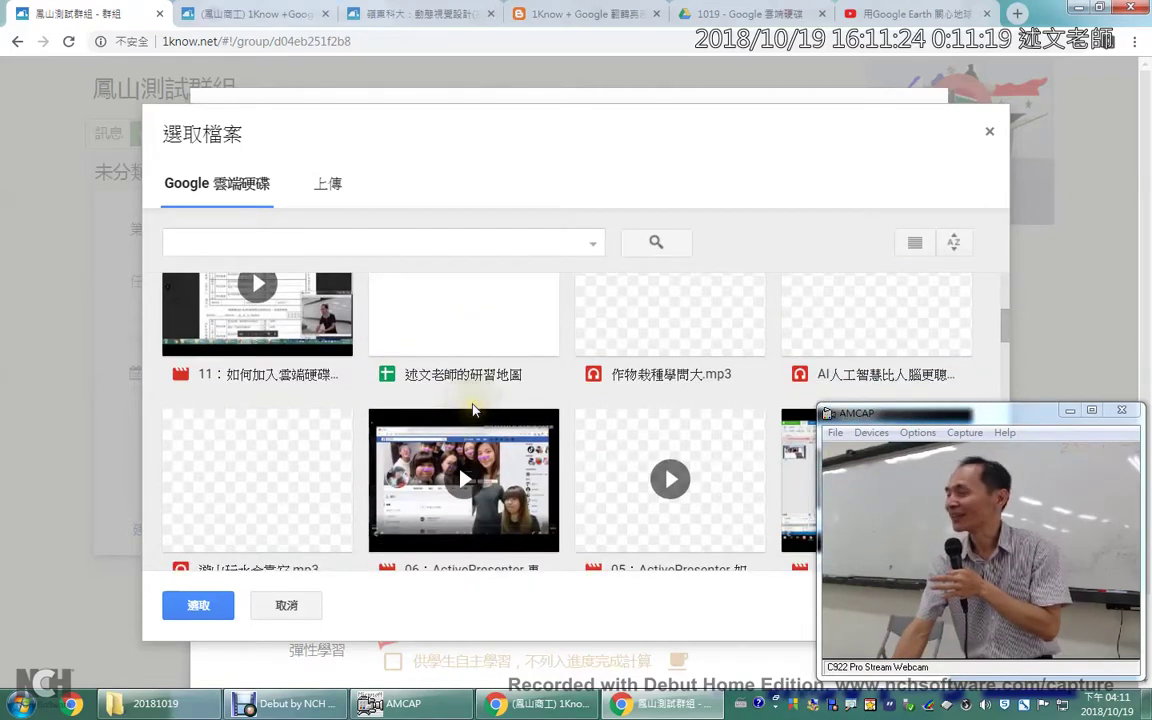
left_click(657, 335)
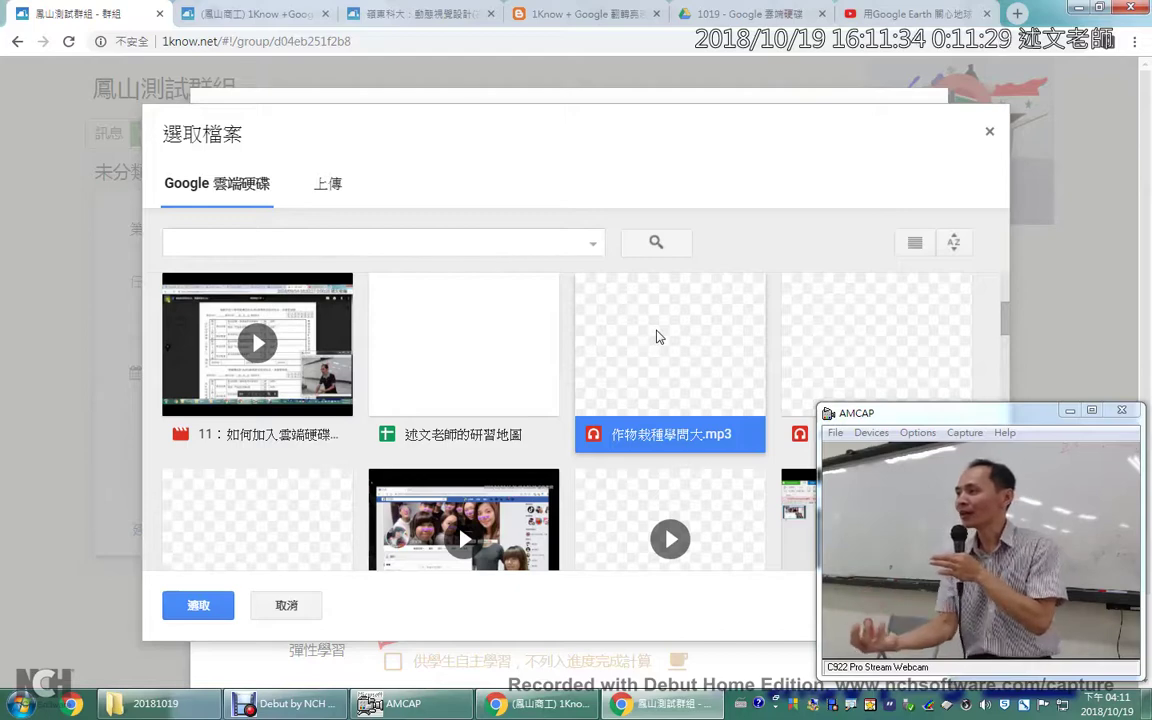
left_click(290, 370)
left_click(199, 605)
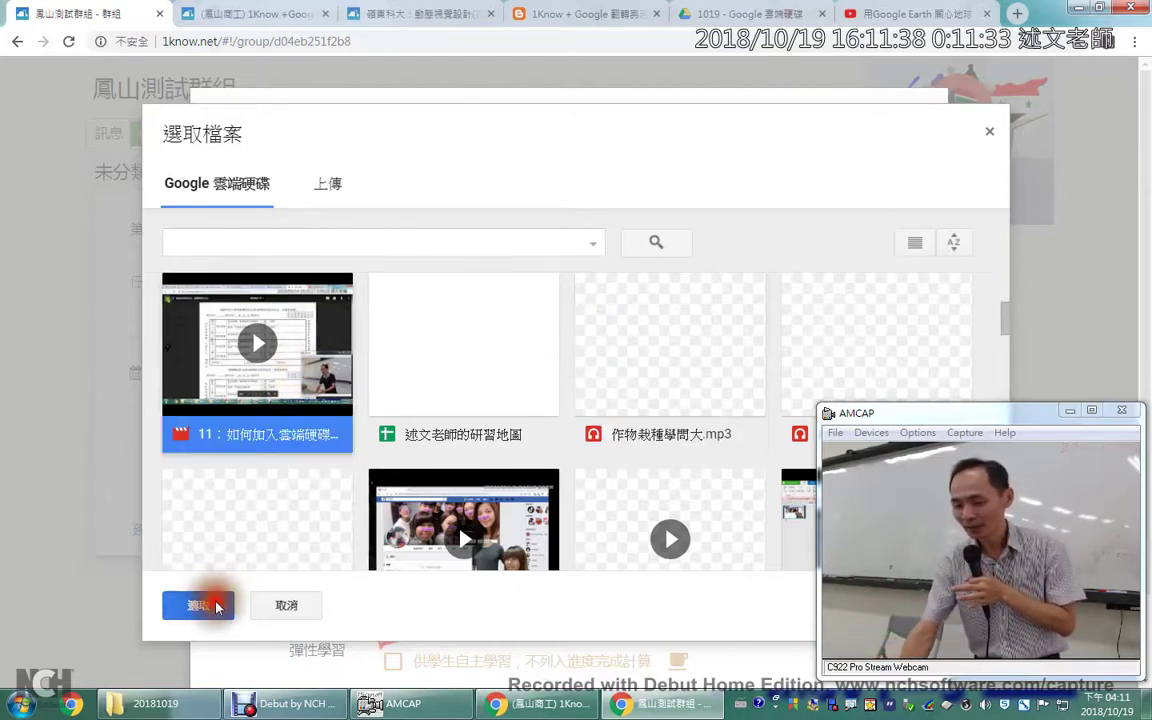
Minimize the webcam window and save 單元2 with automatic completion after 1 minute.
left_click(1075, 413)
scroll(905, 600, "down", 5)
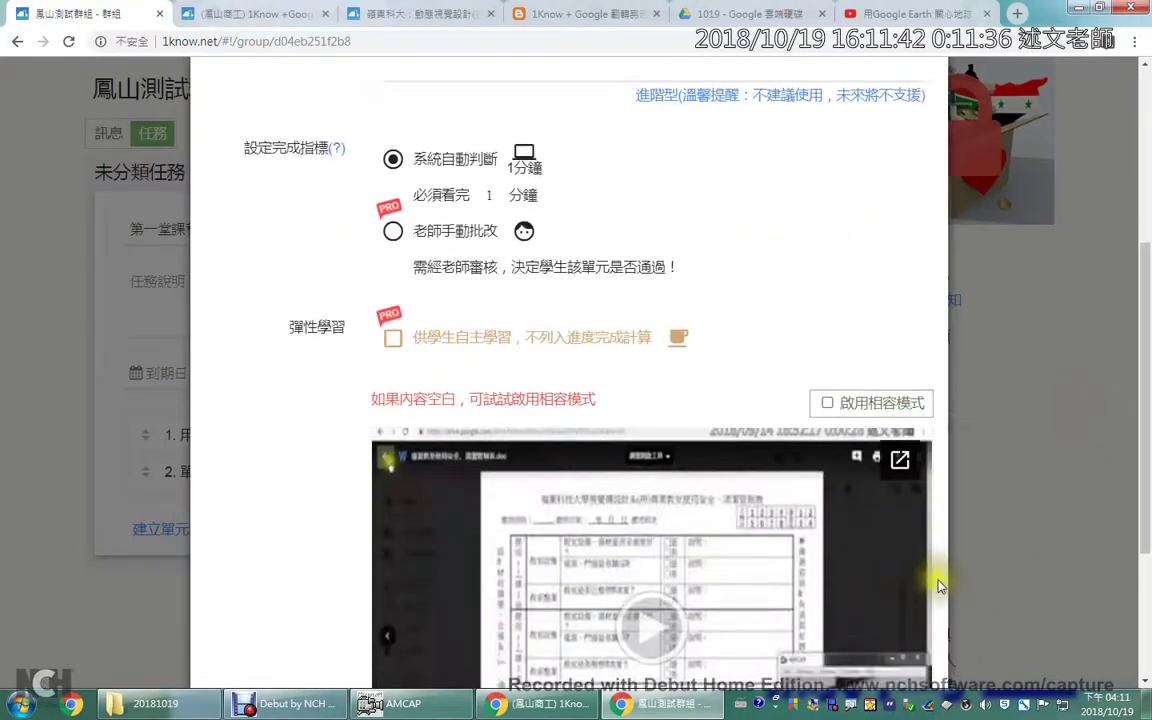
scroll(940, 585, "down", 2)
left_click(905, 660)
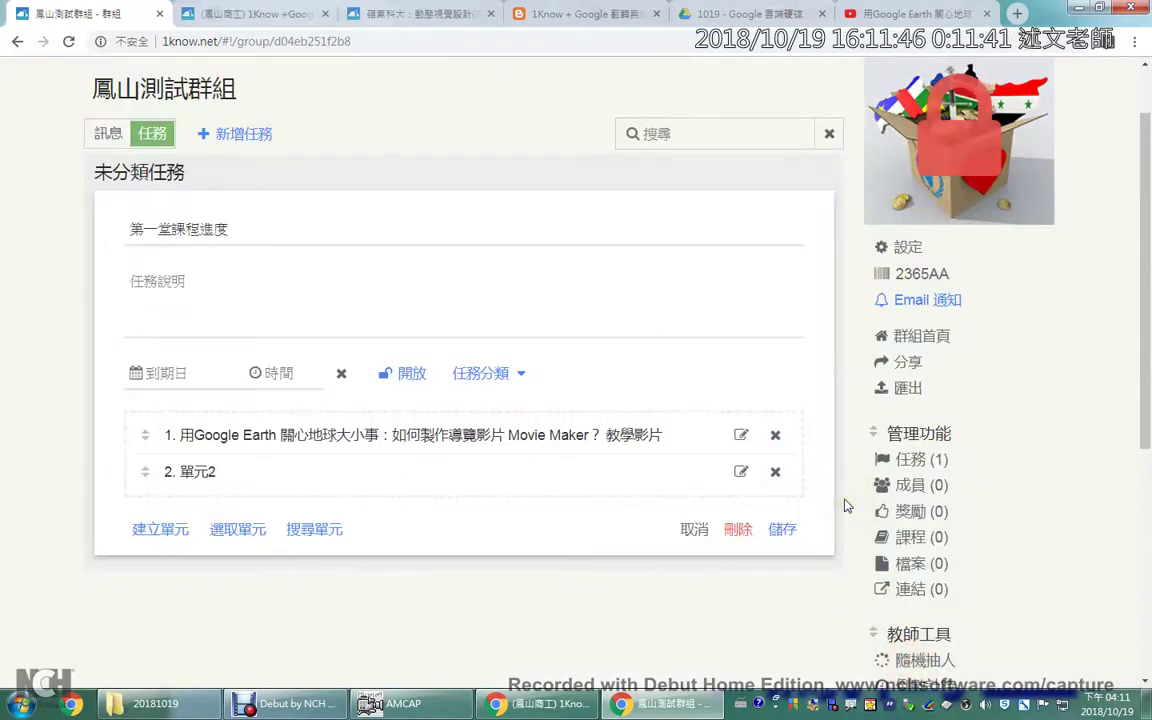
Review and save the settings of the first unit, the Google Earth video, and save the task 第一堂課程進度.
left_click(740, 437)
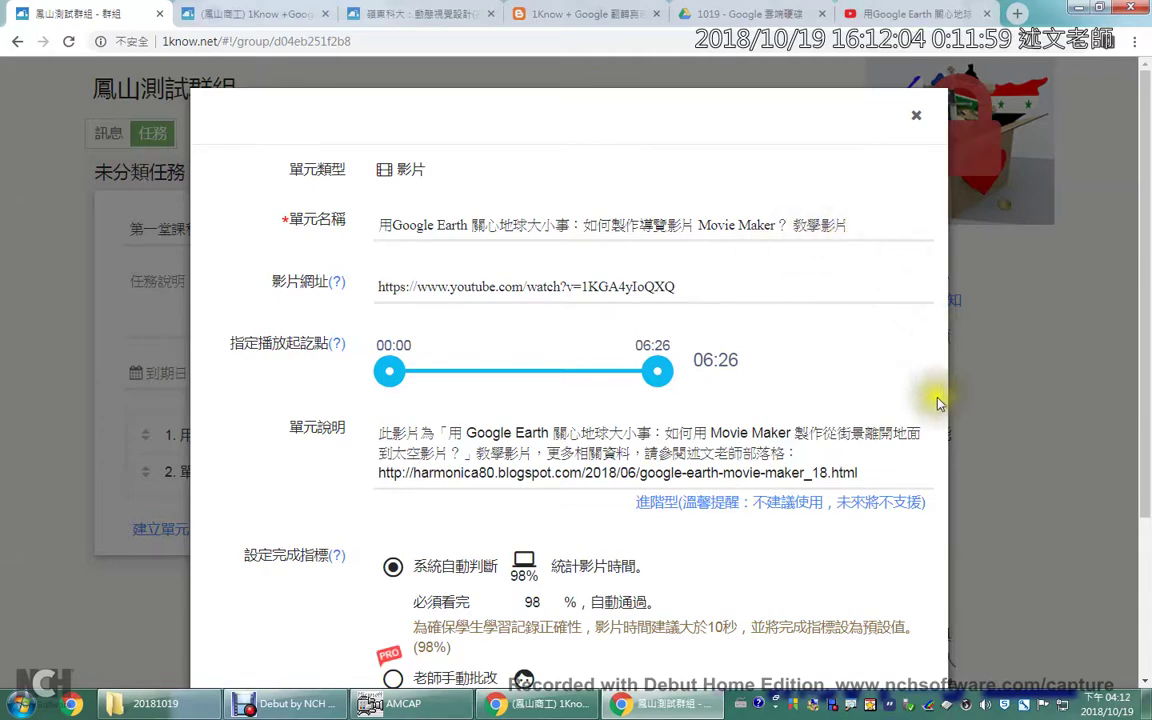
scroll(843, 357, "down", 2)
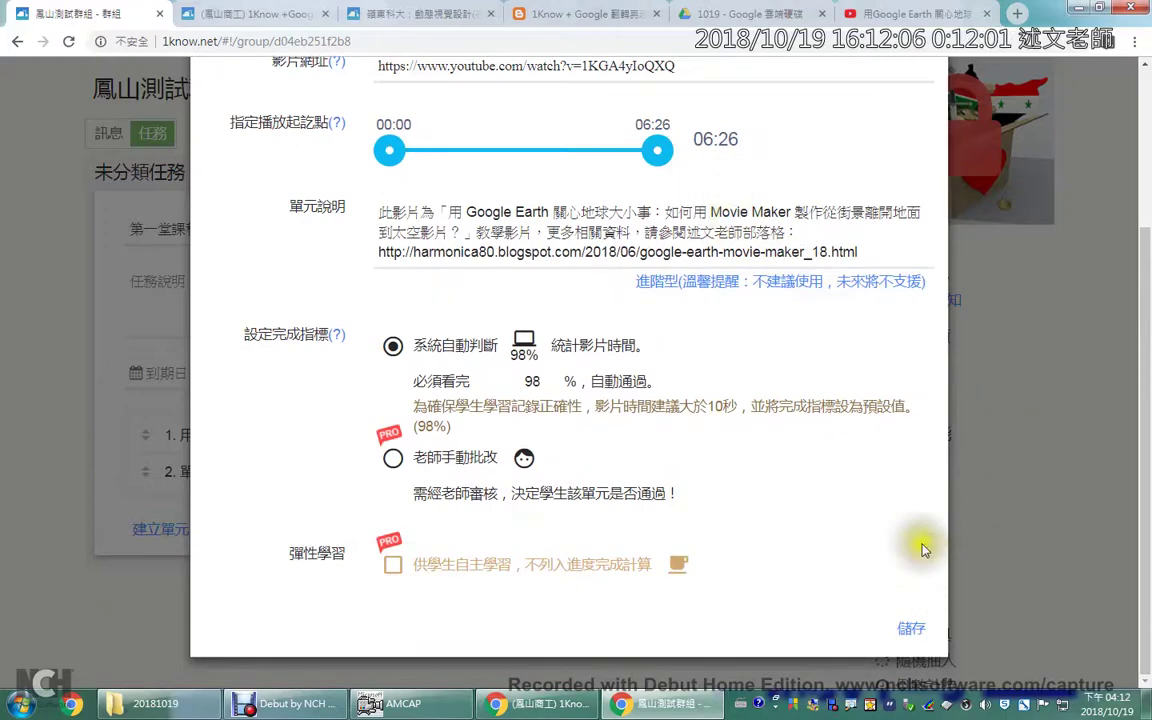
left_click(905, 627)
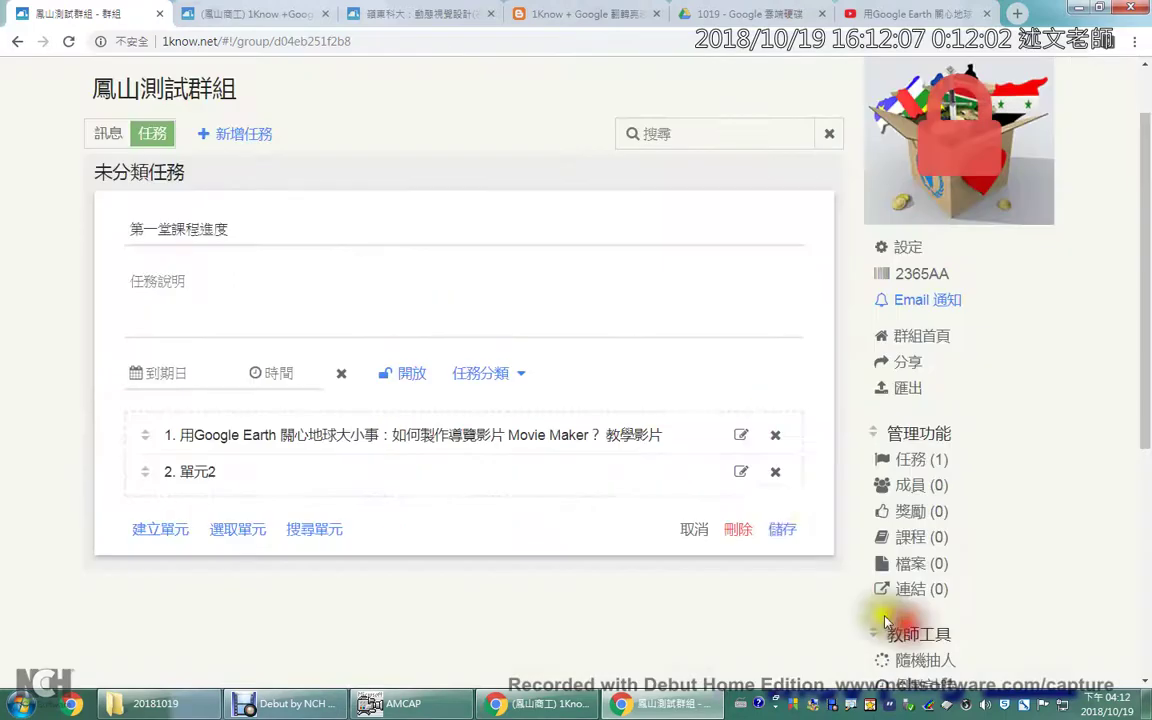
left_click(782, 530)
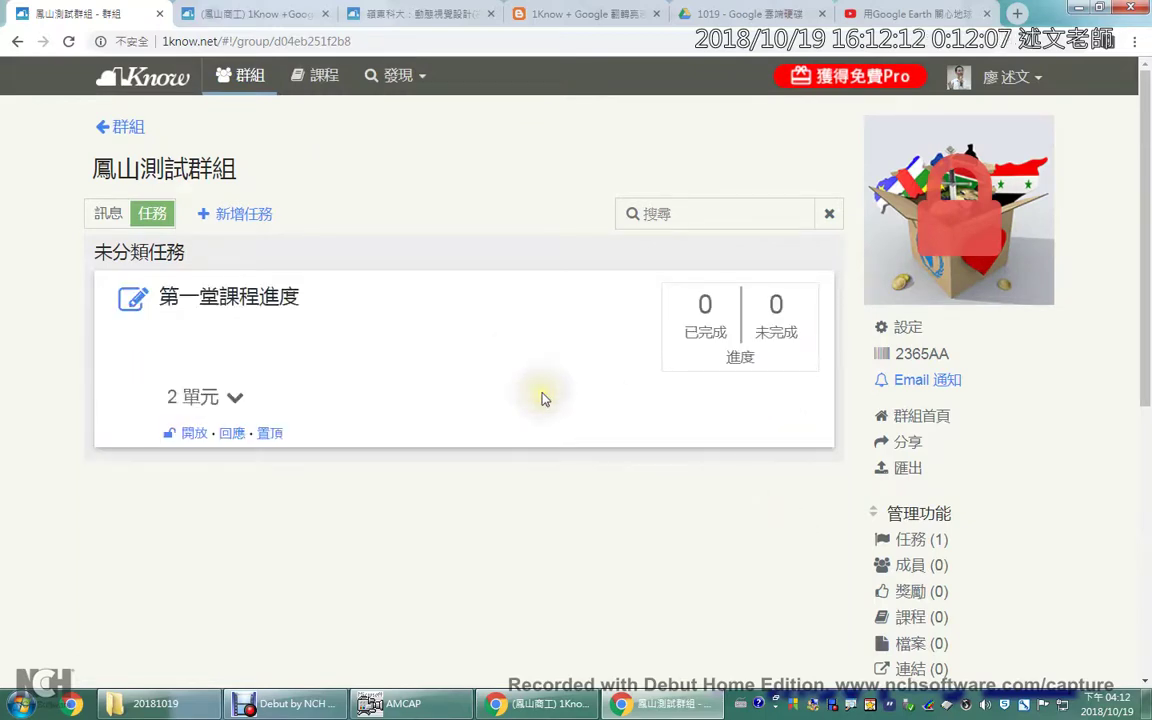
Examine the 進度 page of the task 第一堂課程進度, return to 鳳山測試群組, and bring up the webcam window.
left_click(735, 348)
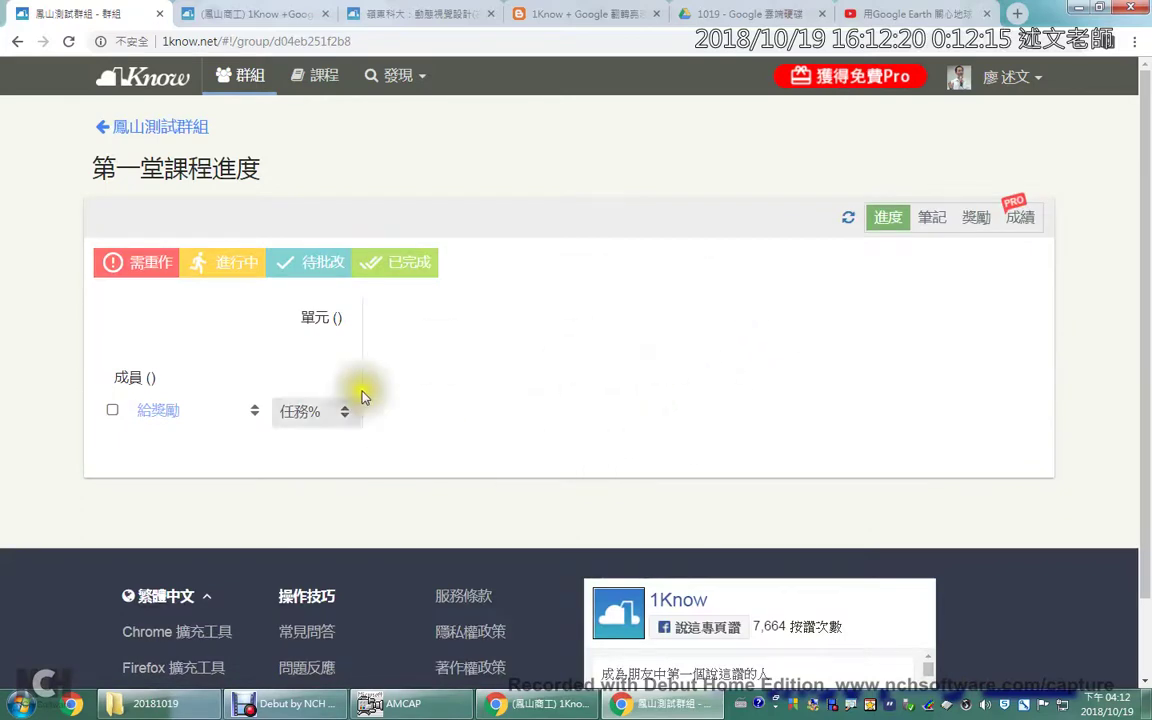
left_click(188, 124)
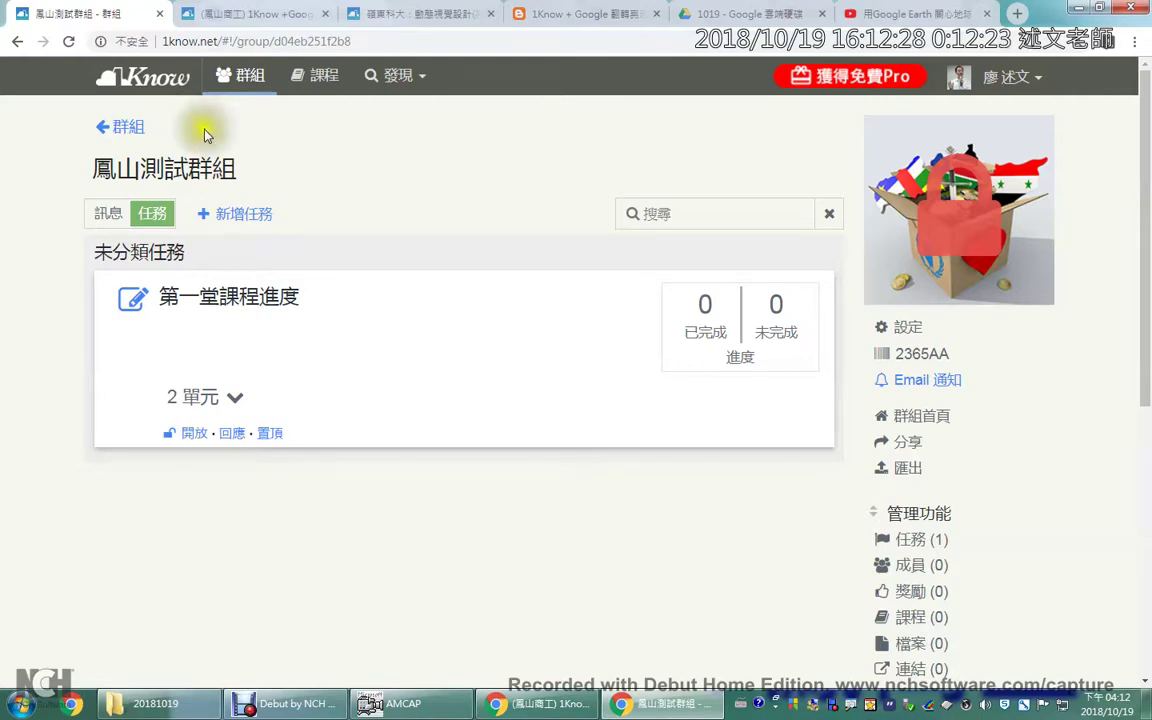
left_click(400, 703)
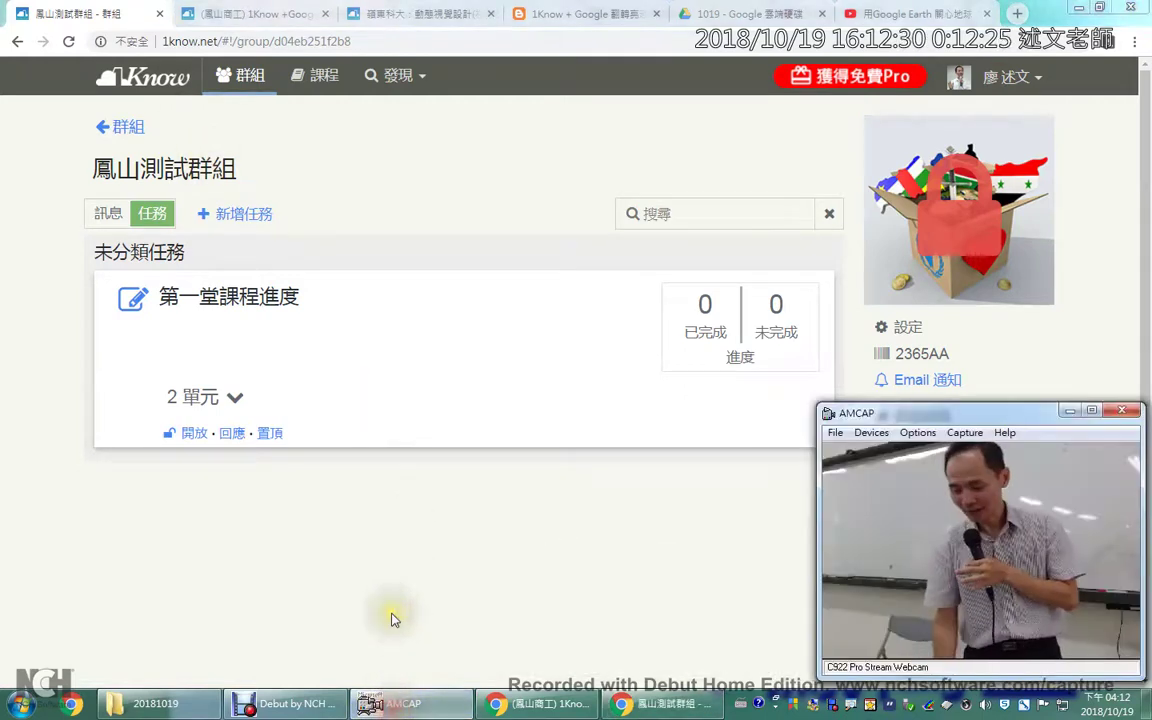